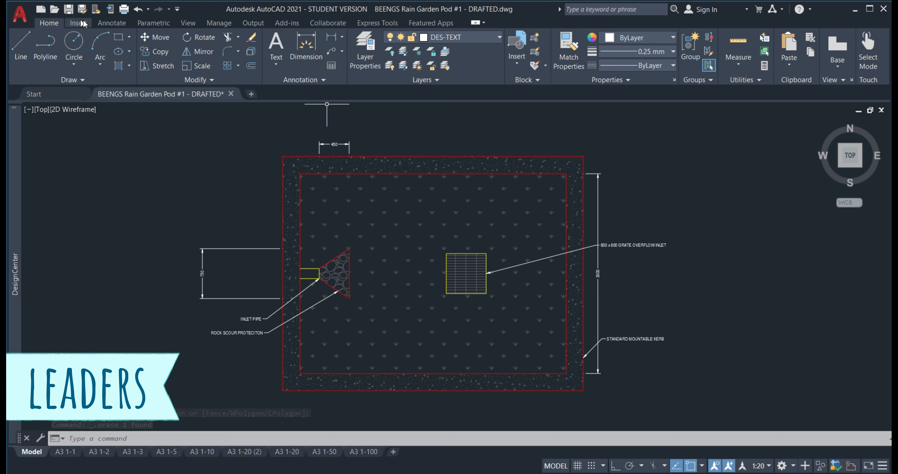
Place a BEENGS ANNOTATE multileader pointing into the planted area, with its landing above the kerb's upper right corner
{"action": "left_click", "coordinate": [111, 23]}
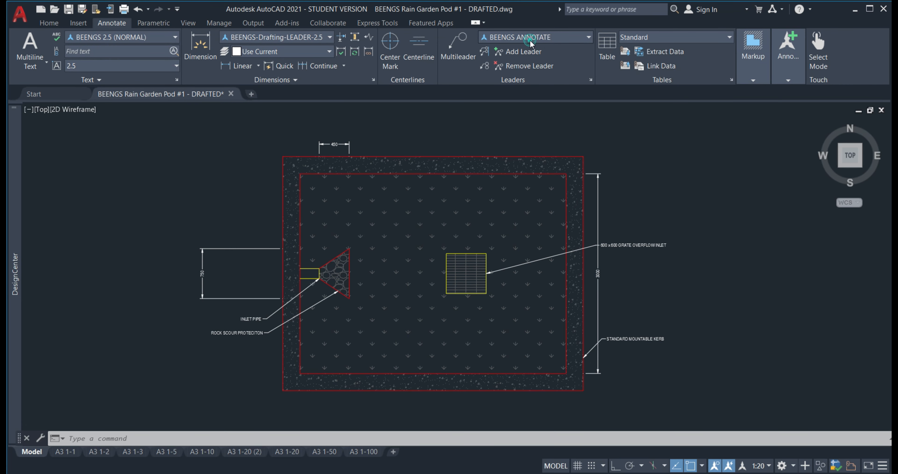
{"action": "left_click", "coordinate": [523, 35]}
{"action": "left_click", "coordinate": [508, 64]}
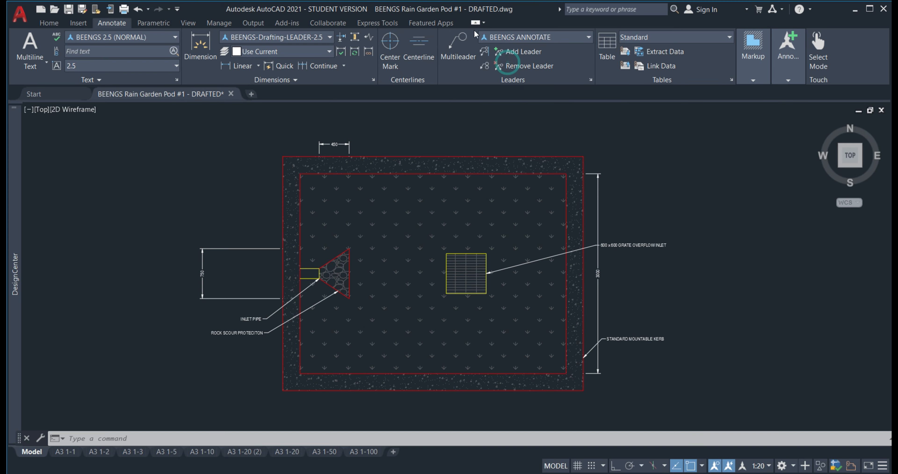
{"action": "left_click", "coordinate": [466, 50]}
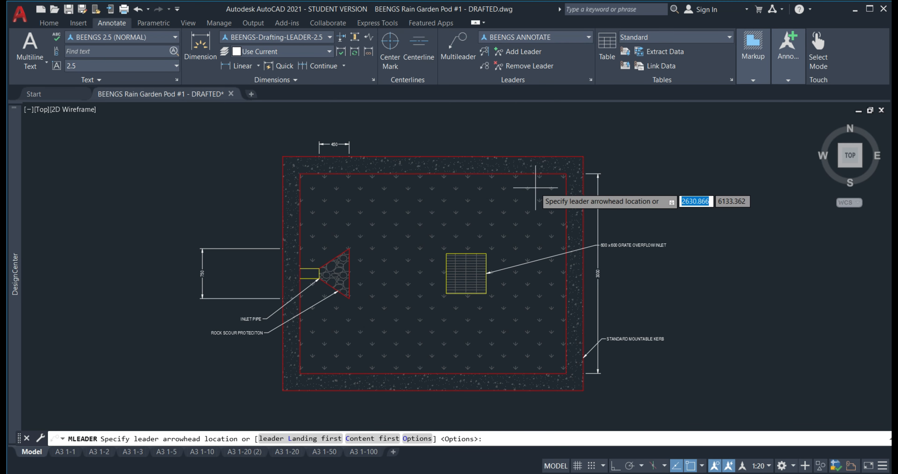
{"action": "left_click", "coordinate": [528, 188]}
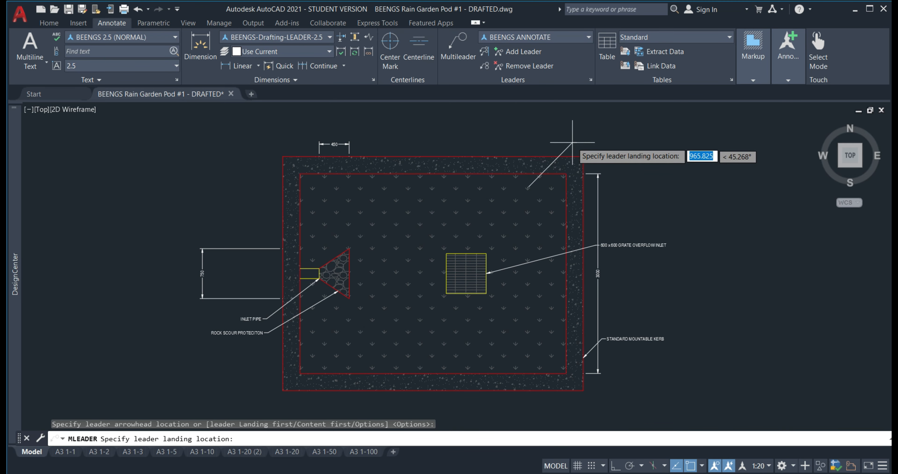
{"action": "left_click", "coordinate": [569, 141]}
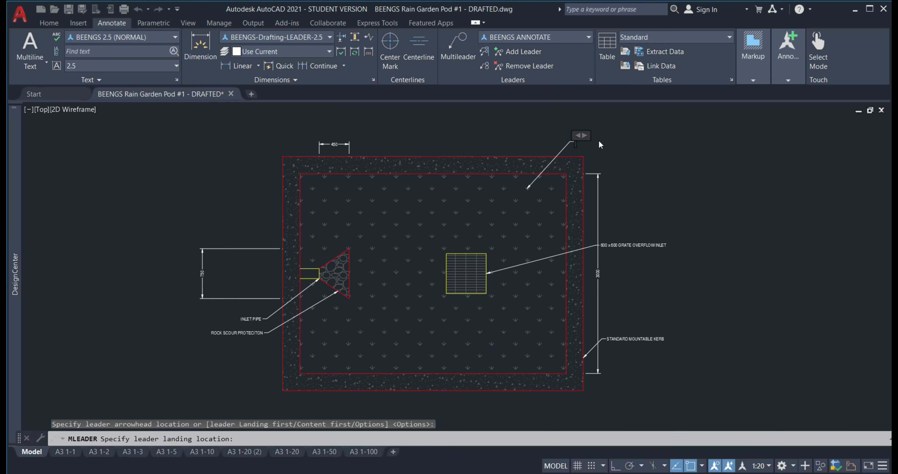
Enter VEGETATION in capitals as the new leader's text and finish the annotation
{"action": "type", "text": "vegetat"}
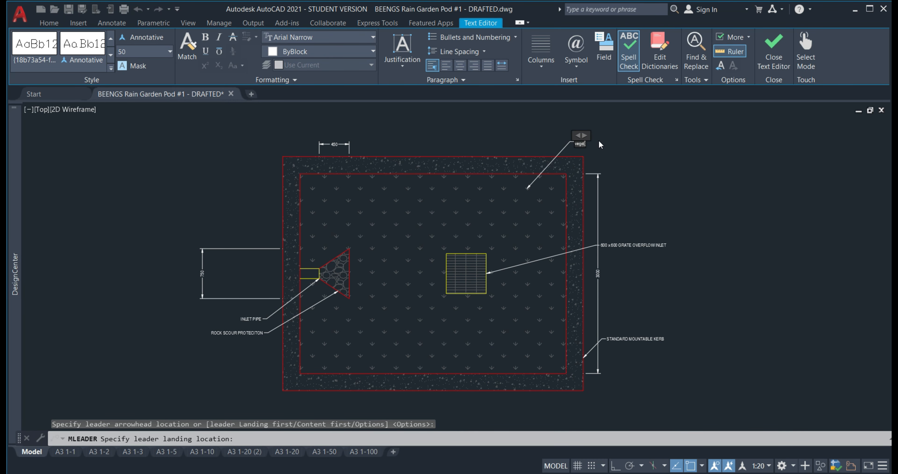
{"action": "key", "text": "BackSpace"}
{"action": "key", "text": "BackSpace"}
{"action": "key", "text": "BackSpace"}
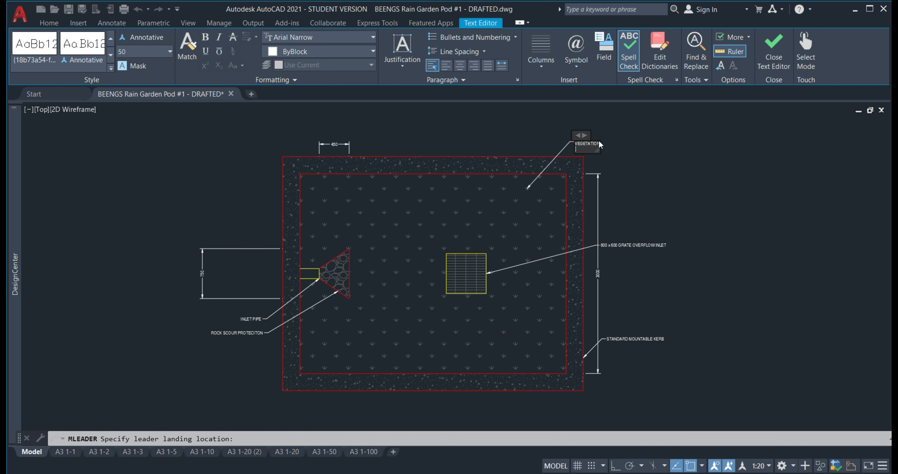
{"action": "key", "text": "Escape"}
{"action": "left_click", "coordinate": [467, 245]}
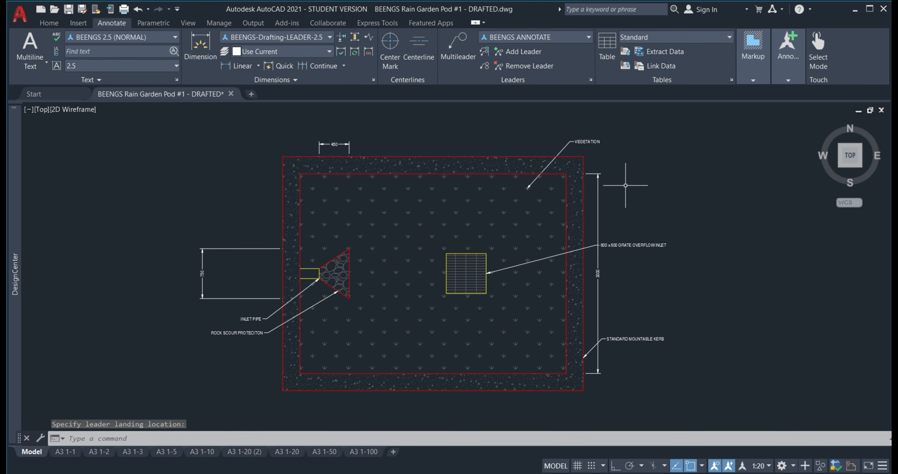
Inspect the existing leader annotations and check the VEGETATION leader's layer against the drawing's layer properties
{"action": "scroll", "coordinate": [609, 244], "scroll_direction": "up", "scroll_amount": 6}
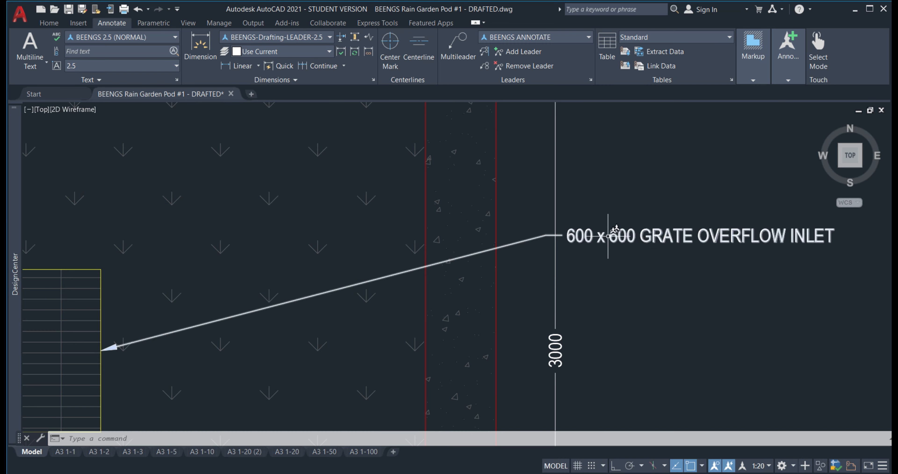
{"action": "scroll", "coordinate": [606, 240], "scroll_direction": "down", "scroll_amount": 4}
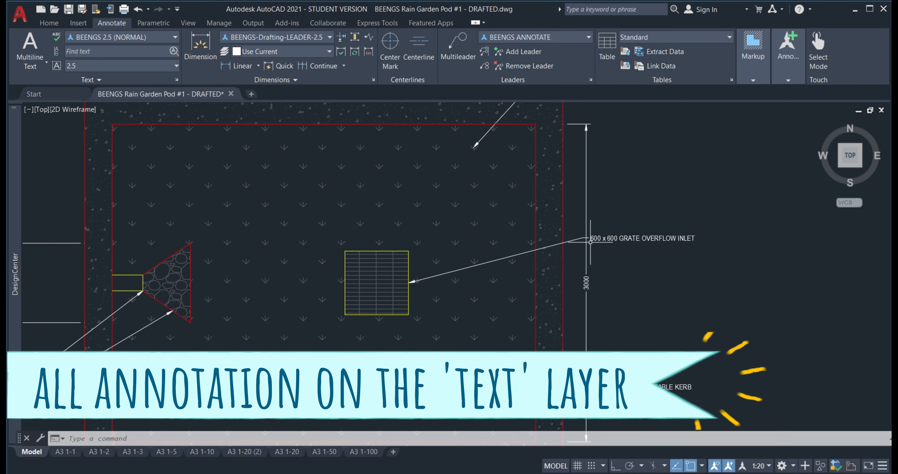
{"action": "scroll", "coordinate": [599, 245], "scroll_direction": "down", "scroll_amount": 3}
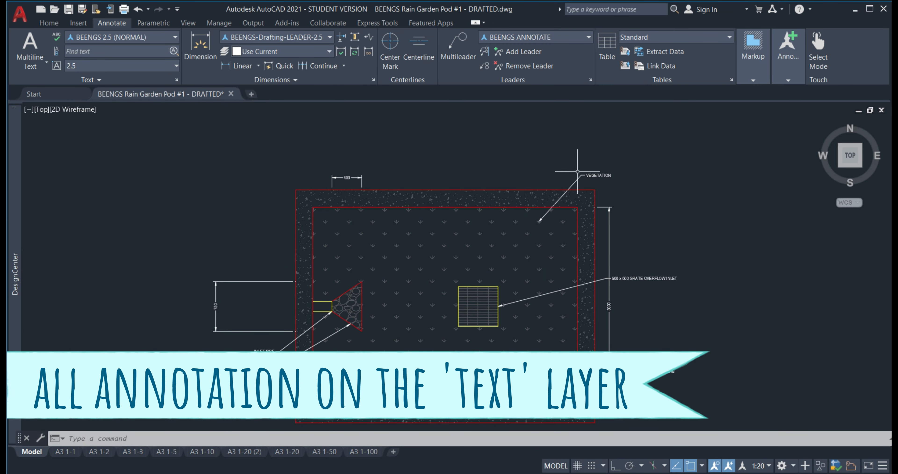
{"action": "left_click", "coordinate": [584, 175]}
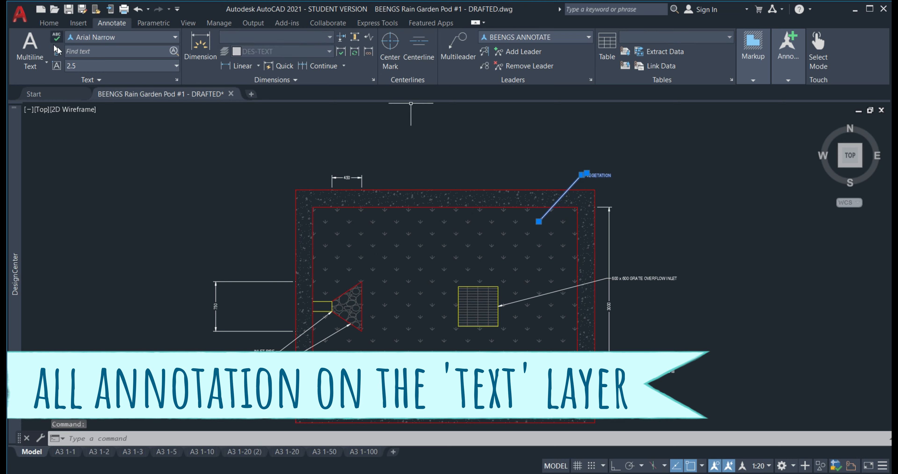
{"action": "left_click", "coordinate": [49, 23]}
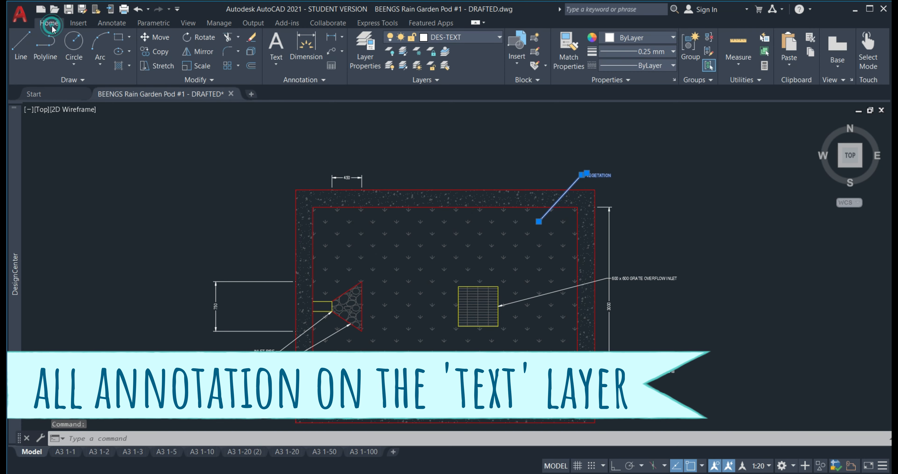
{"action": "left_click", "coordinate": [361, 50]}
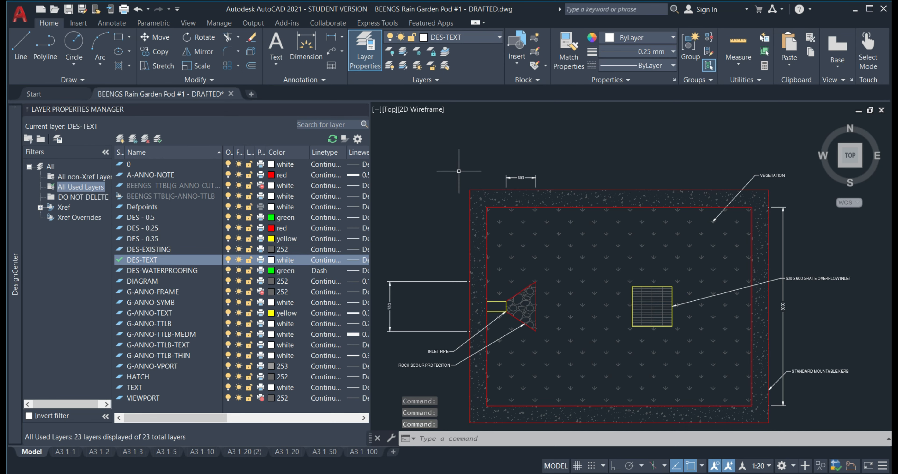
{"action": "middle_click_drag", "start_coordinate": [734, 258], "coordinate": [729, 247]}
{"action": "key", "text": "Escape"}
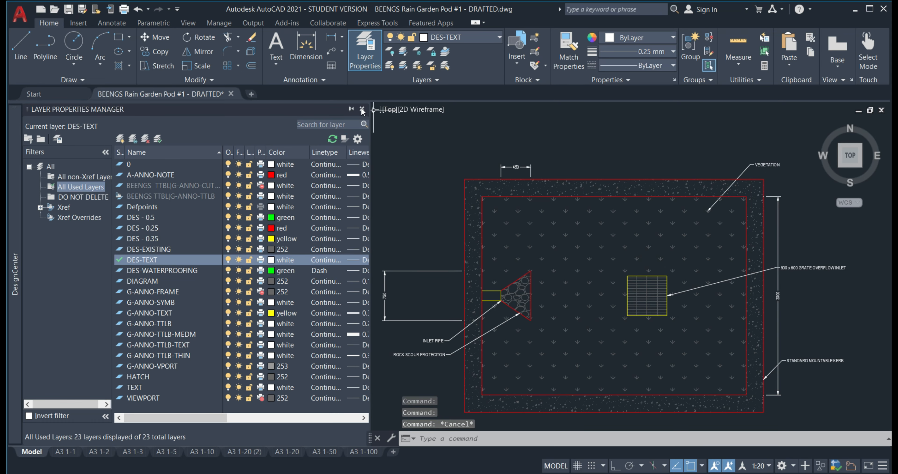
{"action": "left_click", "coordinate": [363, 110]}
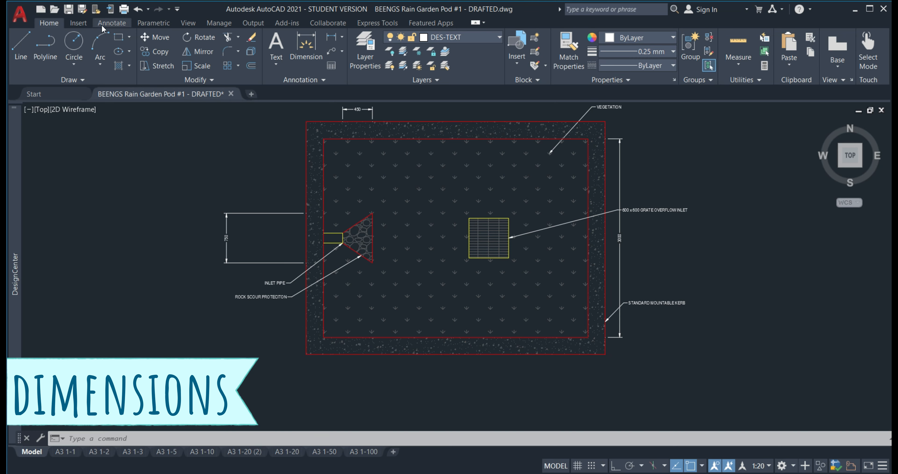
Dimension the inner lower edge of the kerb in BEENGS-Drafting-LEADER-2.5 style, with the dimension line below the plan
{"action": "left_click", "coordinate": [112, 23]}
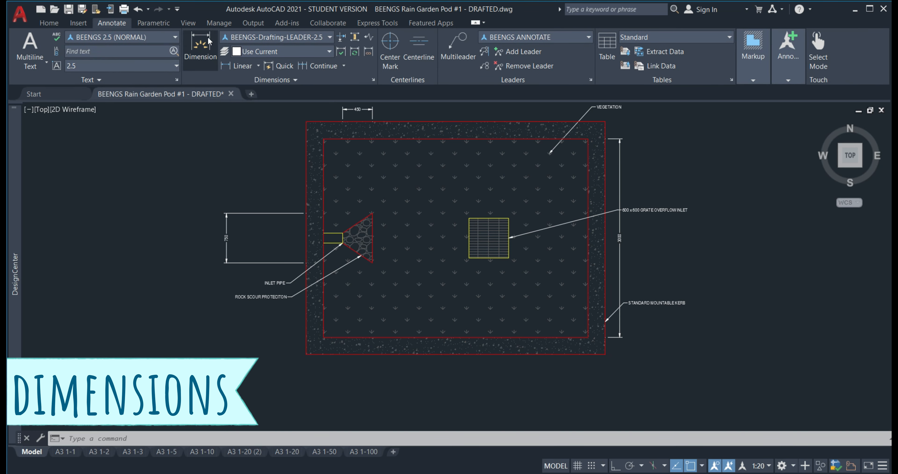
{"action": "left_click", "coordinate": [250, 38]}
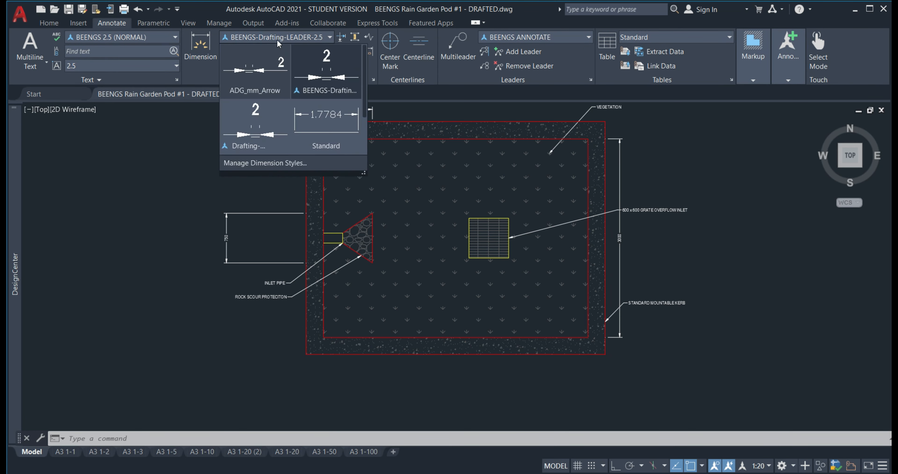
{"action": "left_click", "coordinate": [317, 80]}
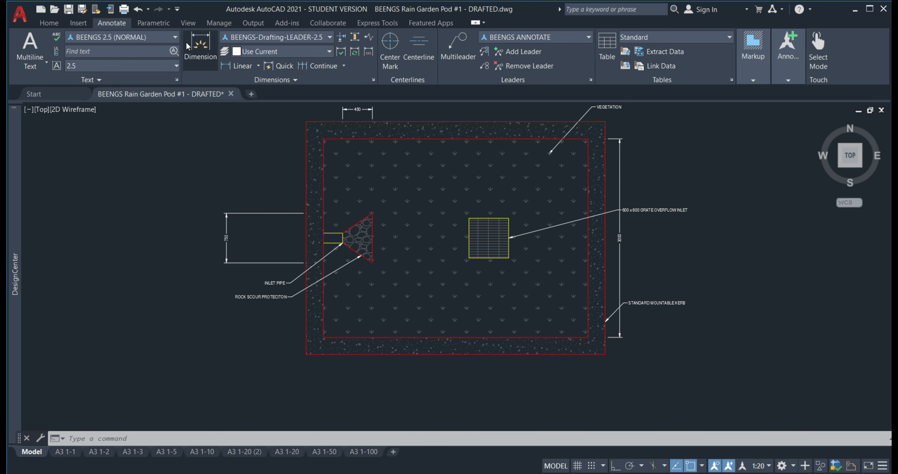
{"action": "left_click", "coordinate": [201, 45]}
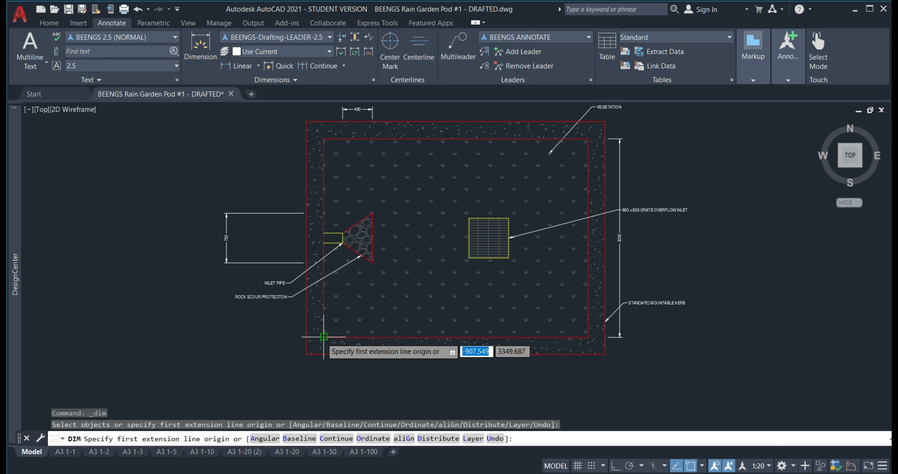
{"action": "left_click", "coordinate": [323, 337]}
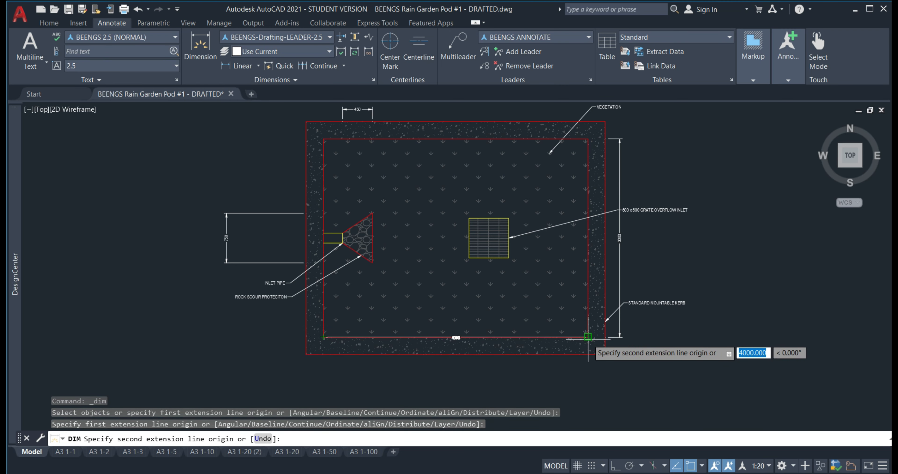
{"action": "left_click", "coordinate": [588, 338]}
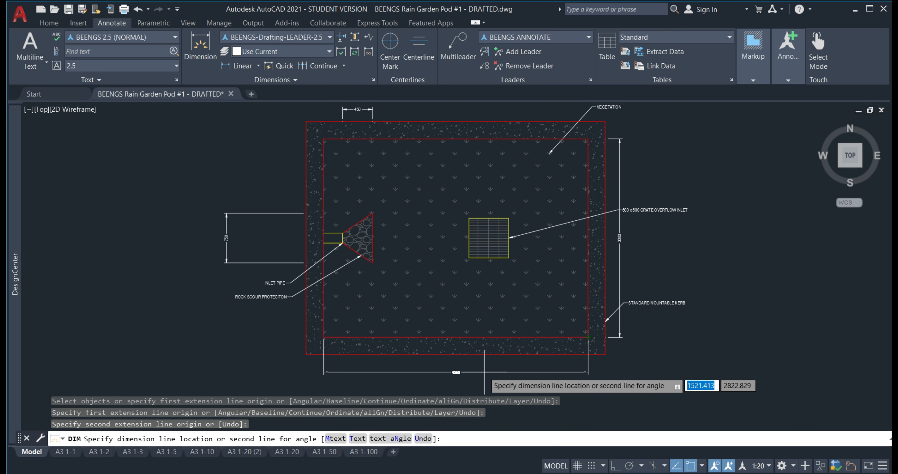
{"action": "left_click", "coordinate": [486, 372]}
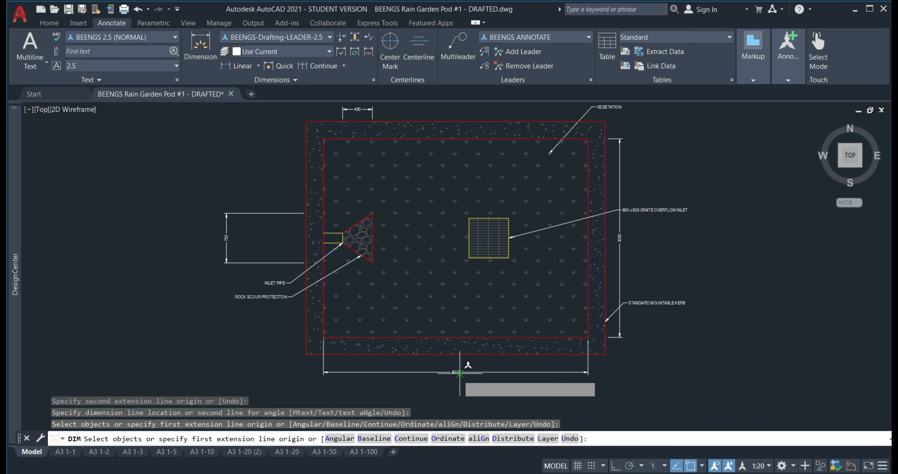
{"action": "scroll", "coordinate": [459, 374], "scroll_direction": "up", "scroll_amount": 4}
{"action": "scroll", "coordinate": [447, 364], "scroll_direction": "down", "scroll_amount": 2}
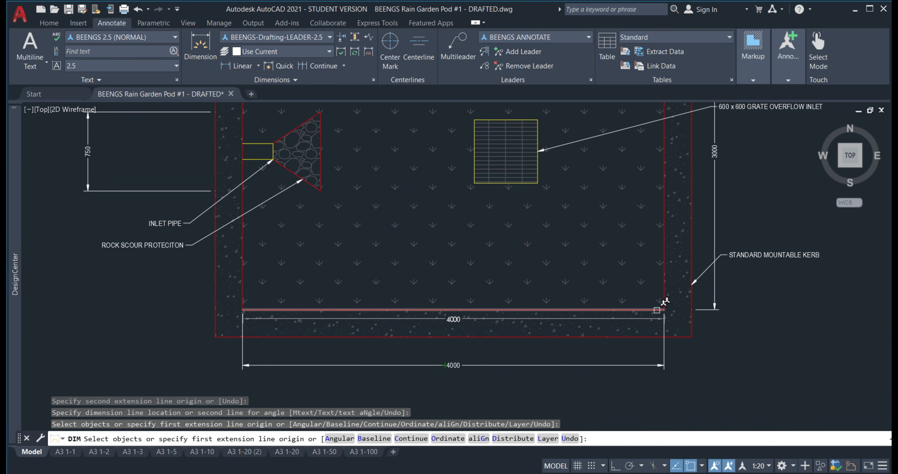
{"action": "key", "text": "Return"}
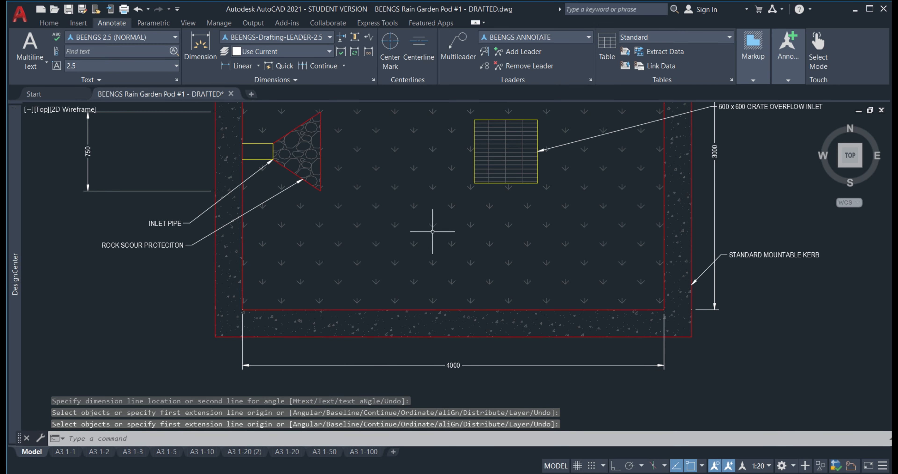
{"action": "scroll", "coordinate": [432, 232], "scroll_direction": "down", "scroll_amount": 3}
{"action": "middle_click_drag", "start_coordinate": [380, 241], "coordinate": [387, 265]}
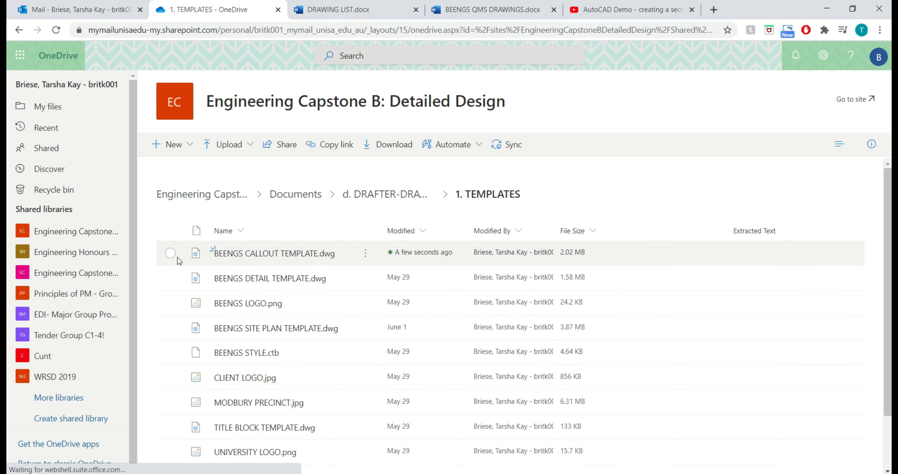
Switch to OneDrive in the browser, download BEENGS CALLOUT TEMPLATE.dwg and move it into the OneDrive_1_29-05-2020 folder
{"action": "left_click", "coordinate": [171, 254]}
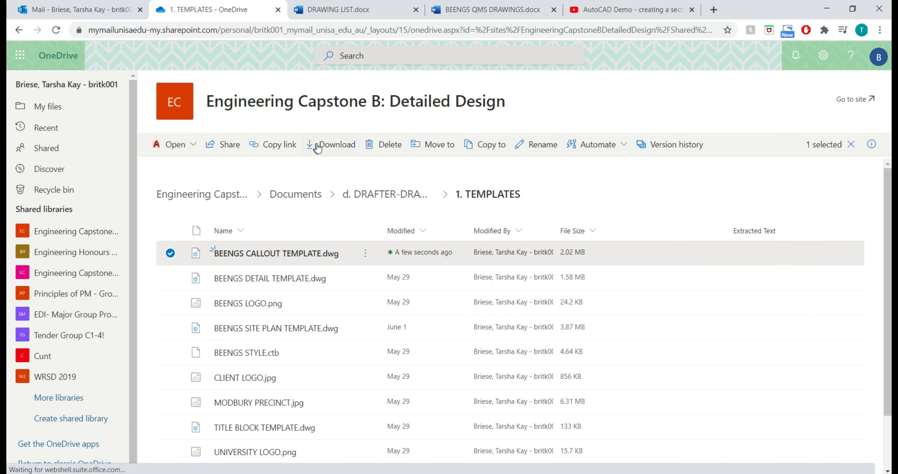
{"action": "left_click", "coordinate": [325, 140]}
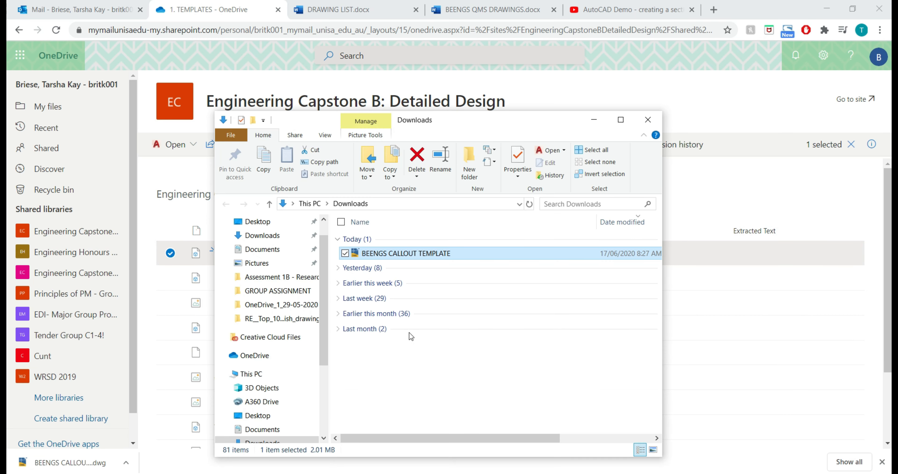
{"action": "left_click_drag", "start_coordinate": [407, 257], "coordinate": [287, 304]}
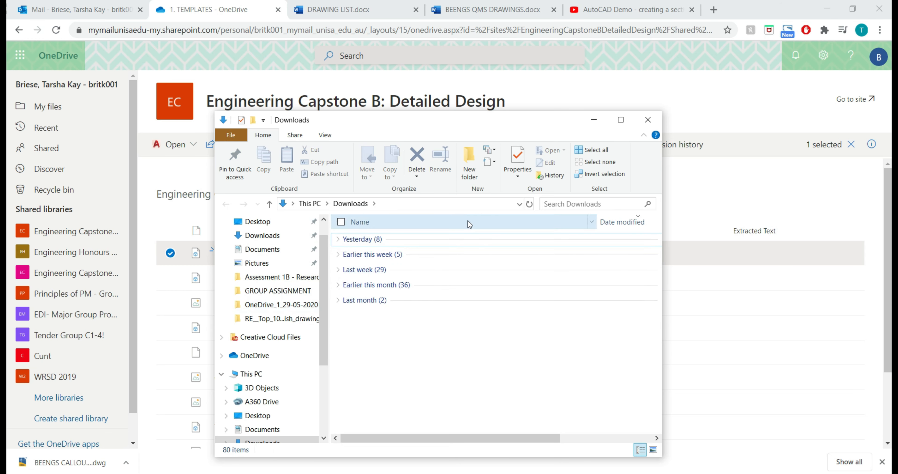
Open BEENGS CALLOUT TEMPLATE from the OneDrive_1_29-05-2020 folder in AutoCAD and copy its callout symbols
{"action": "left_click", "coordinate": [259, 305]}
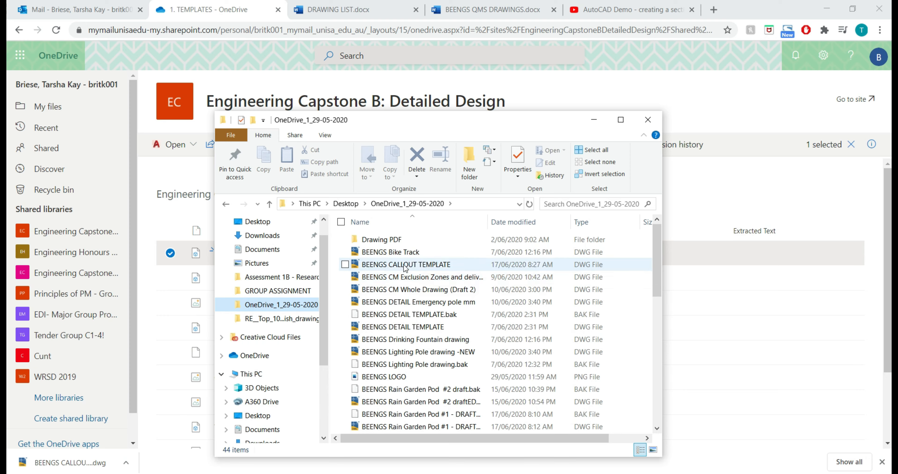
{"action": "left_click", "coordinate": [404, 265]}
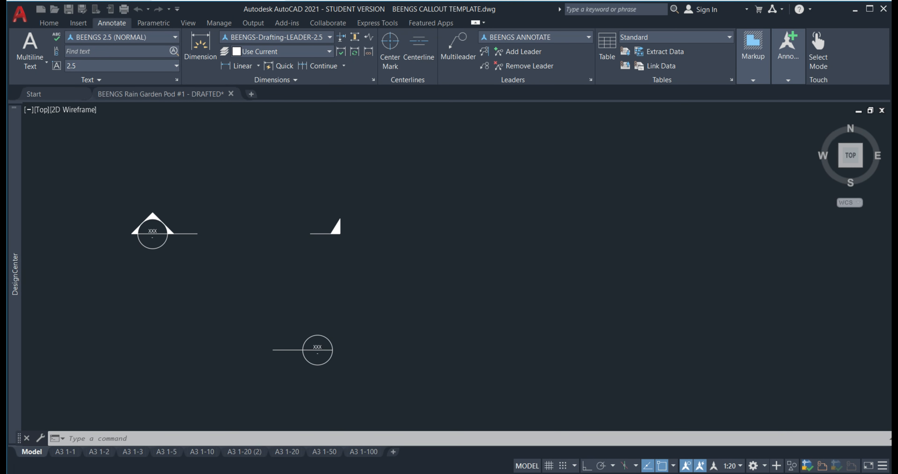
{"action": "middle_click_drag", "start_coordinate": [197, 270], "coordinate": [413, 259]}
{"action": "left_click", "coordinate": [598, 154]}
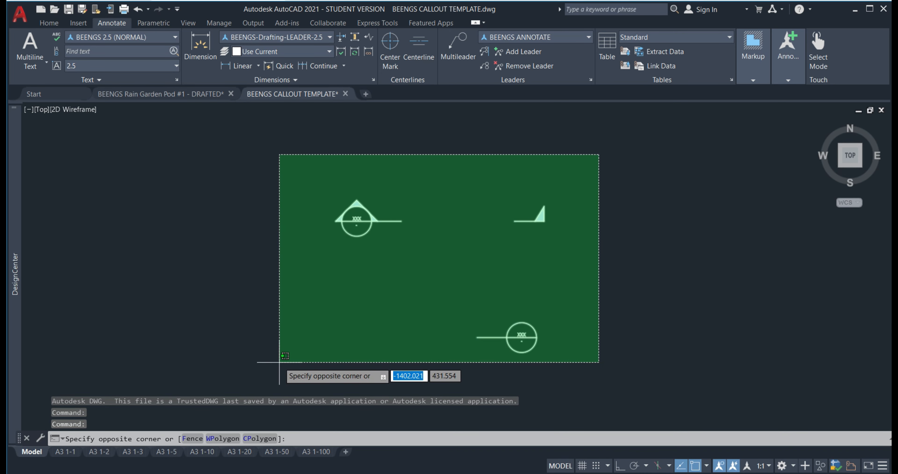
{"action": "left_click", "coordinate": [279, 362]}
{"action": "key", "text": "ctrl+c"}
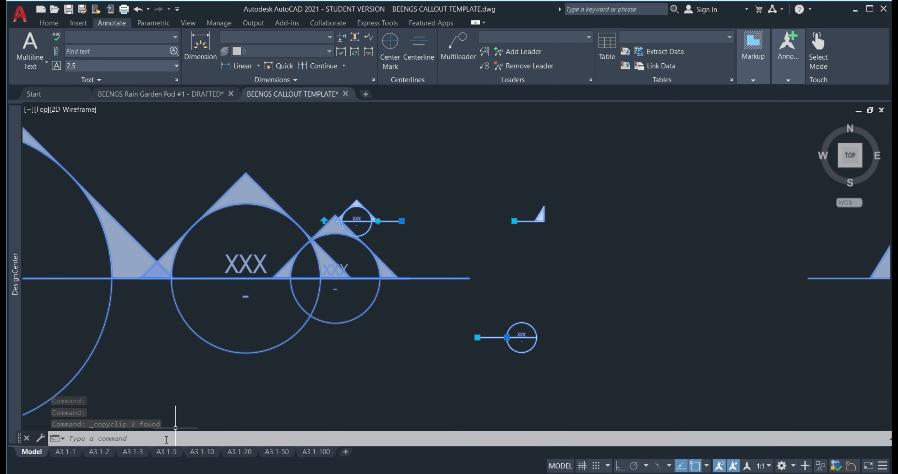
Paste the copied callout symbols into BEENGS Rain Garden Pod #1 - DRAFTED, in the empty space above the plan
{"action": "left_click", "coordinate": [171, 94]}
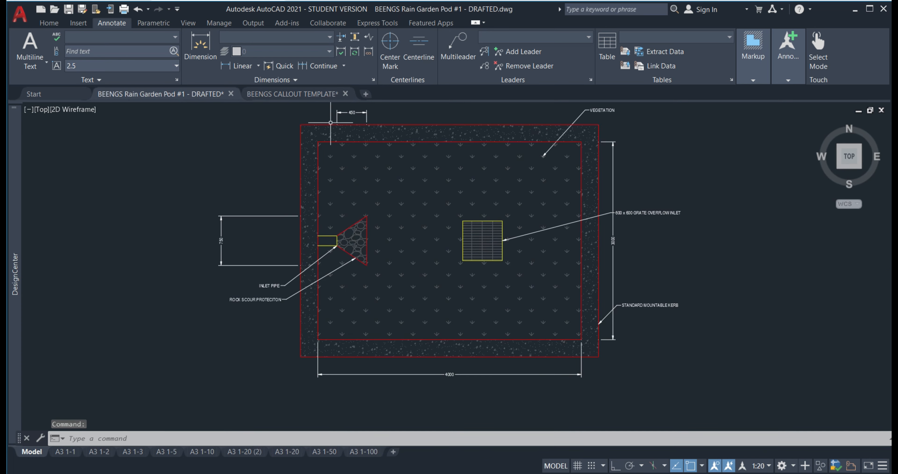
{"action": "scroll", "coordinate": [460, 244], "scroll_direction": "down", "scroll_amount": 5}
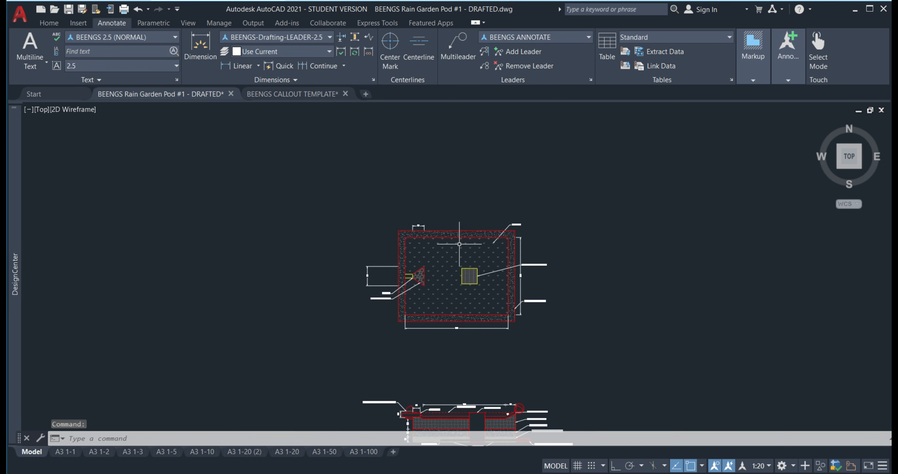
{"action": "key", "text": "ctrl+v"}
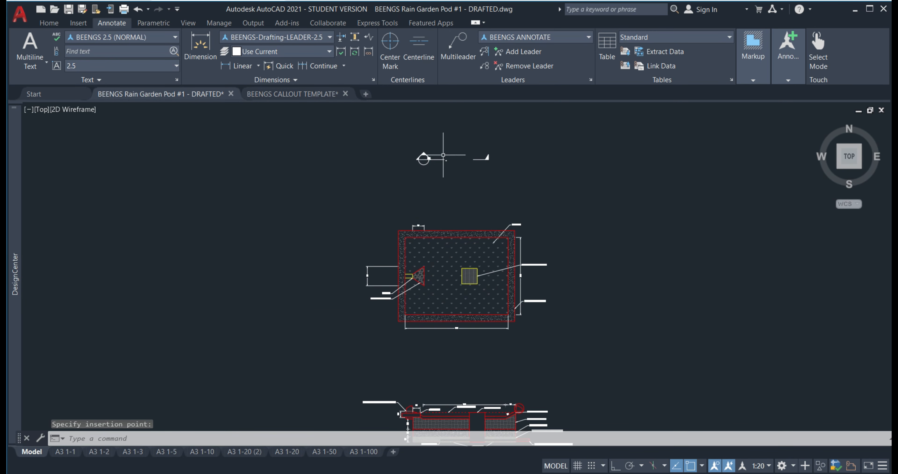
{"action": "left_click", "coordinate": [445, 162]}
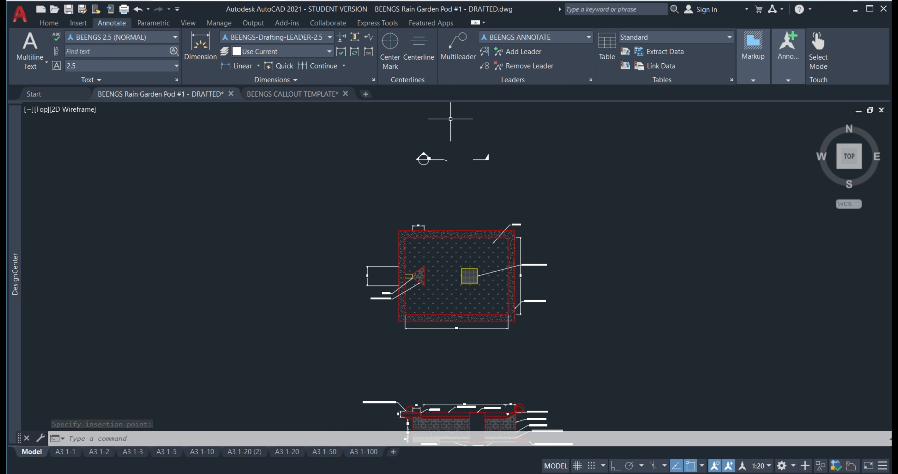
Insert the SECTION CALLOUT block at the midpoint of the kerb's outer edge on the inlet pipe side, keeping the default attributes
{"action": "left_click", "coordinate": [49, 23]}
{"action": "scroll", "coordinate": [408, 292], "scroll_direction": "up", "scroll_amount": 4}
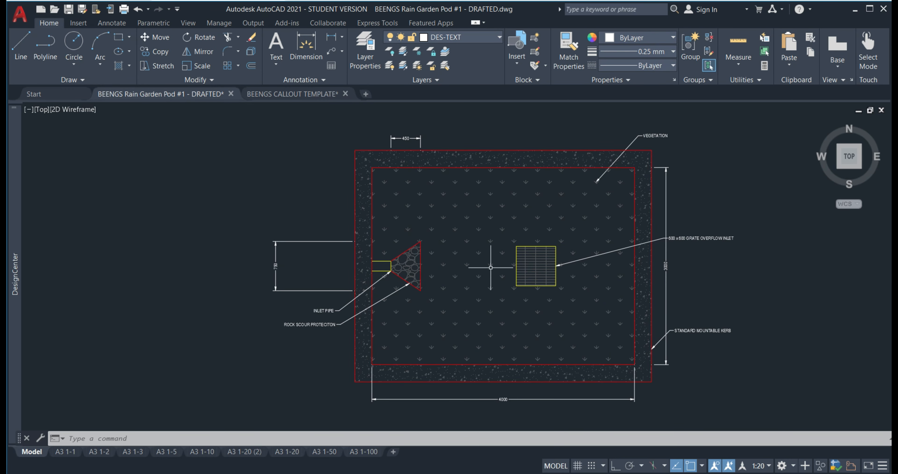
{"action": "left_click", "coordinate": [512, 66]}
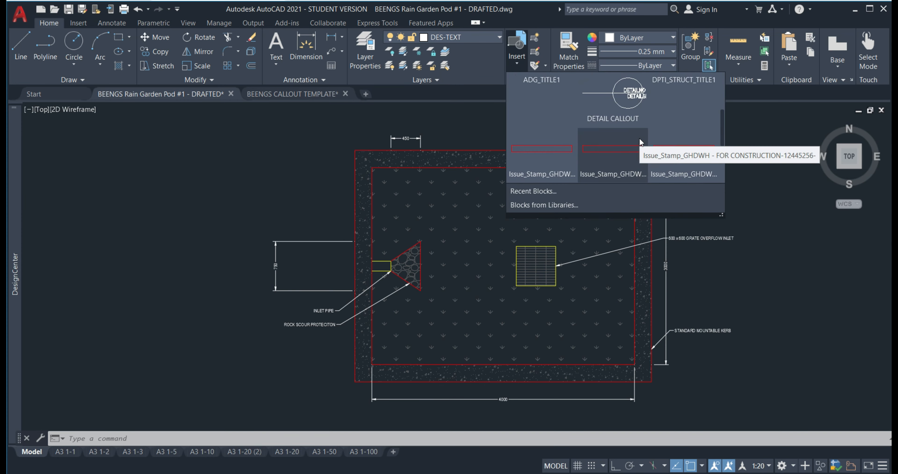
{"action": "scroll", "coordinate": [639, 138], "scroll_direction": "down", "scroll_amount": 2}
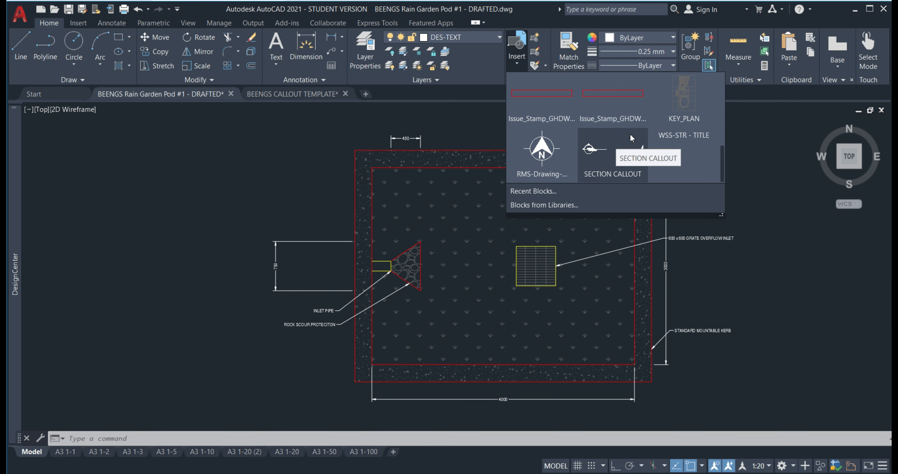
{"action": "left_click", "coordinate": [626, 155]}
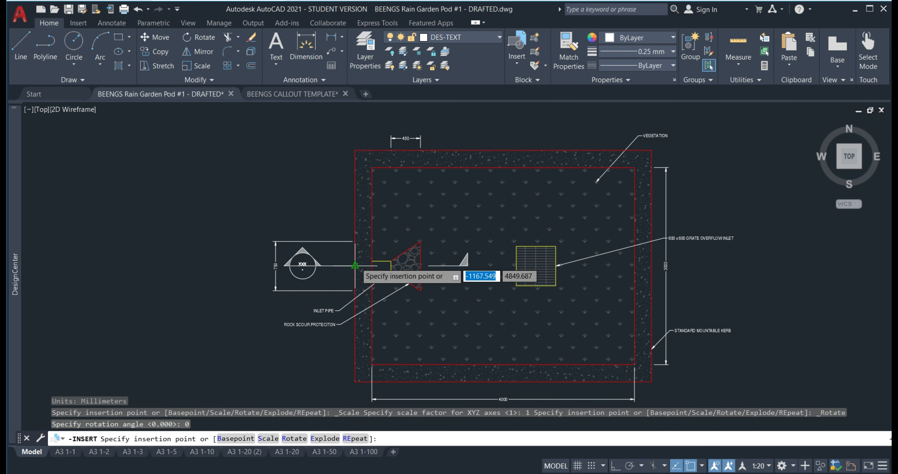
{"action": "scroll", "coordinate": [360, 263], "scroll_direction": "up", "scroll_amount": 4}
{"action": "scroll", "coordinate": [360, 263], "scroll_direction": "up", "scroll_amount": 4}
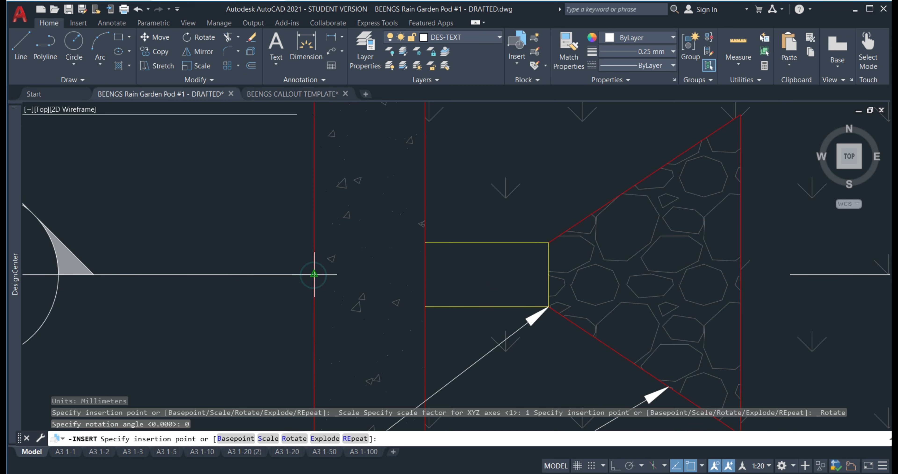
{"action": "left_click", "coordinate": [314, 274]}
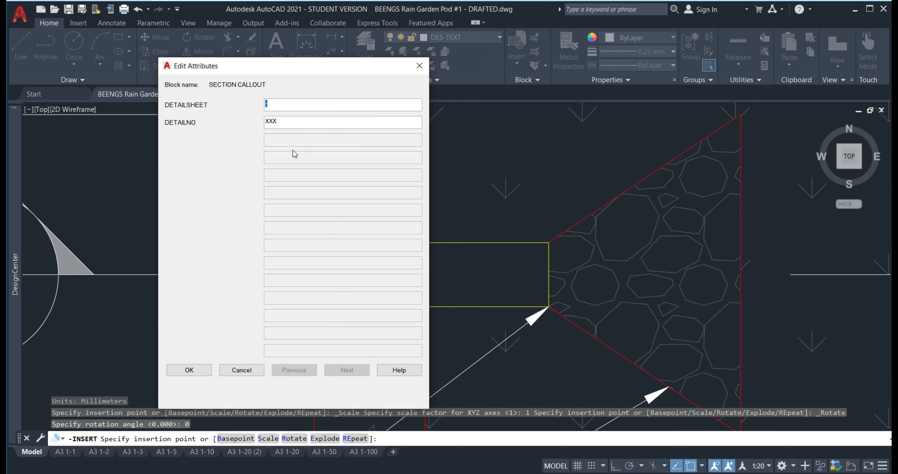
{"action": "left_click", "coordinate": [189, 371]}
With ortho on, stretch the section callout's end arrow horizontally to the midpoint of the opposite outer kerb edge, and turn ortho off
{"action": "scroll", "coordinate": [299, 281], "scroll_direction": "down", "scroll_amount": 4}
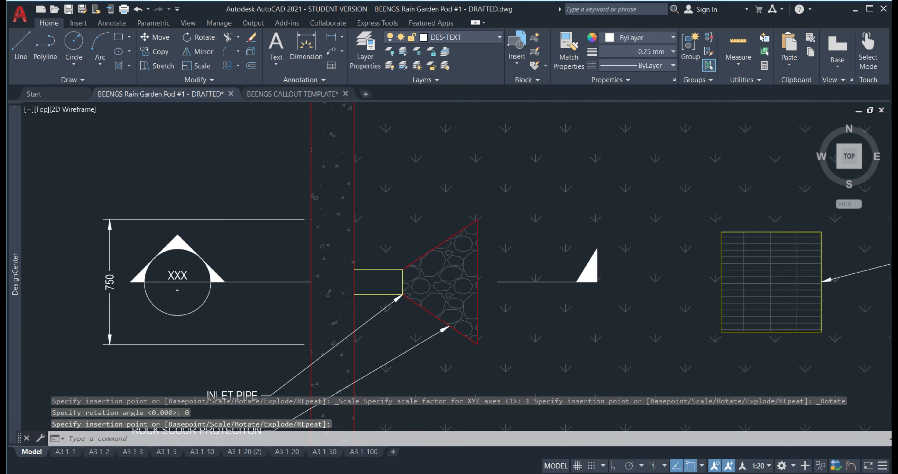
{"action": "left_click", "coordinate": [444, 284]}
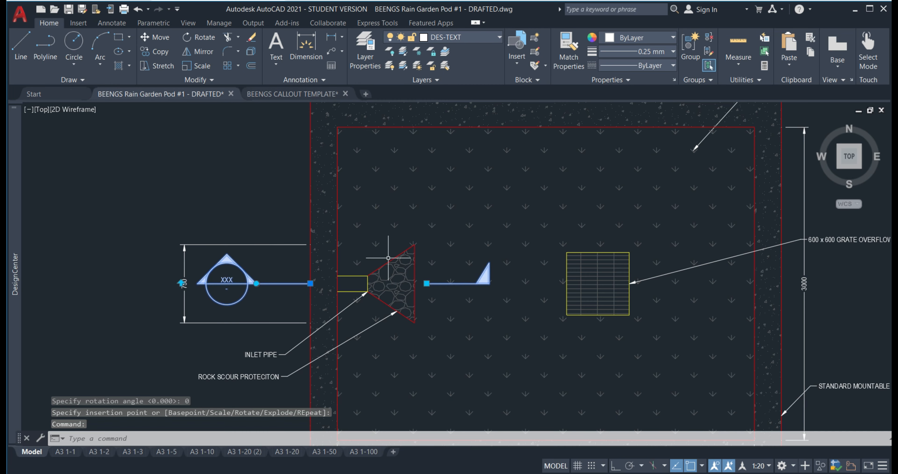
{"action": "middle_click_drag", "start_coordinate": [388, 258], "coordinate": [323, 259]}
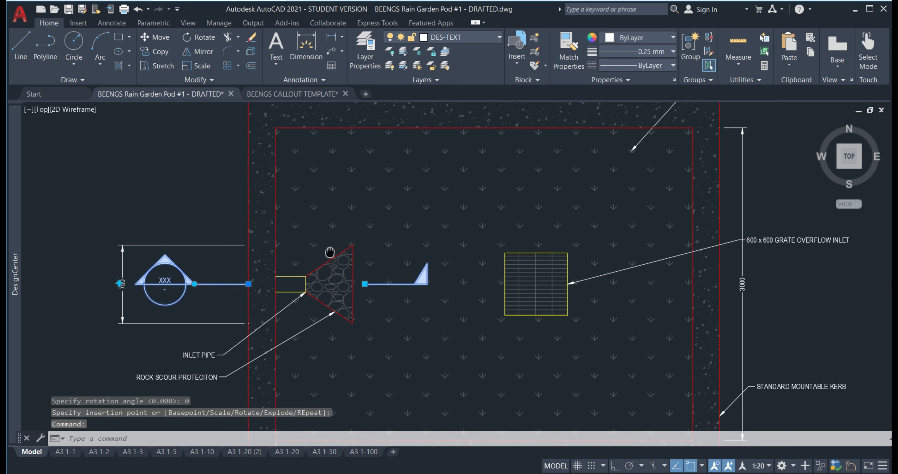
{"action": "left_click", "coordinate": [362, 285]}
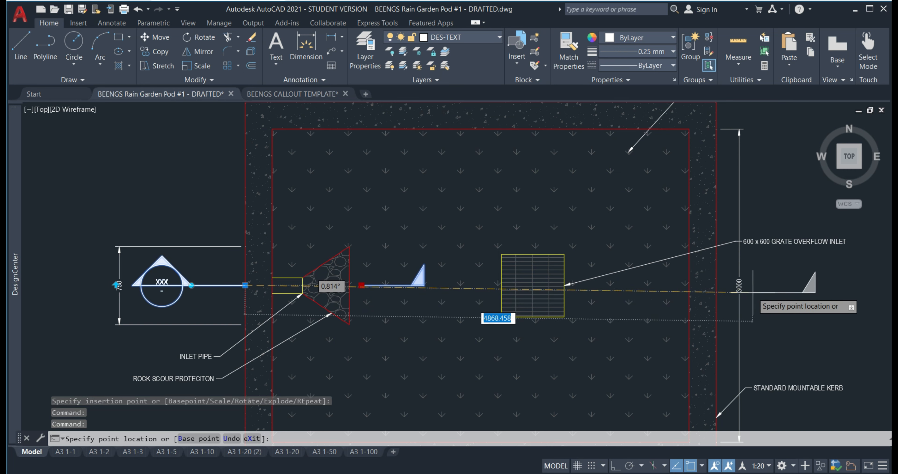
{"action": "key", "text": "F8"}
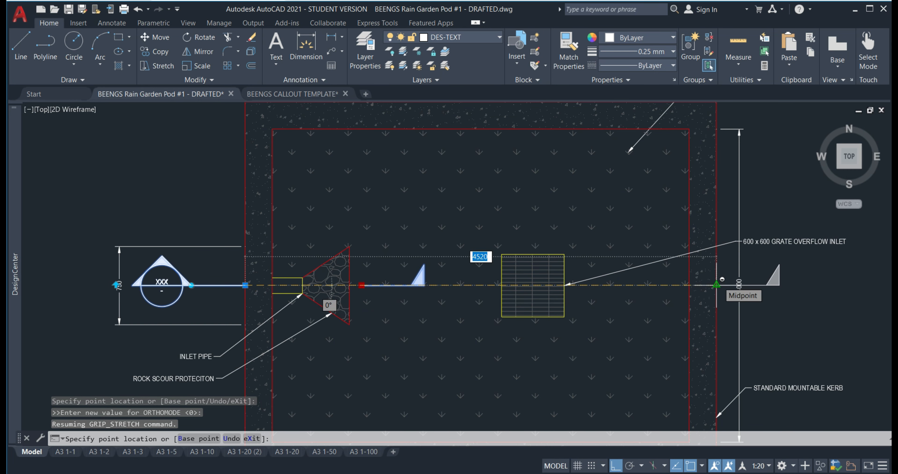
{"action": "left_click", "coordinate": [716, 285]}
{"action": "left_click", "coordinate": [616, 465]}
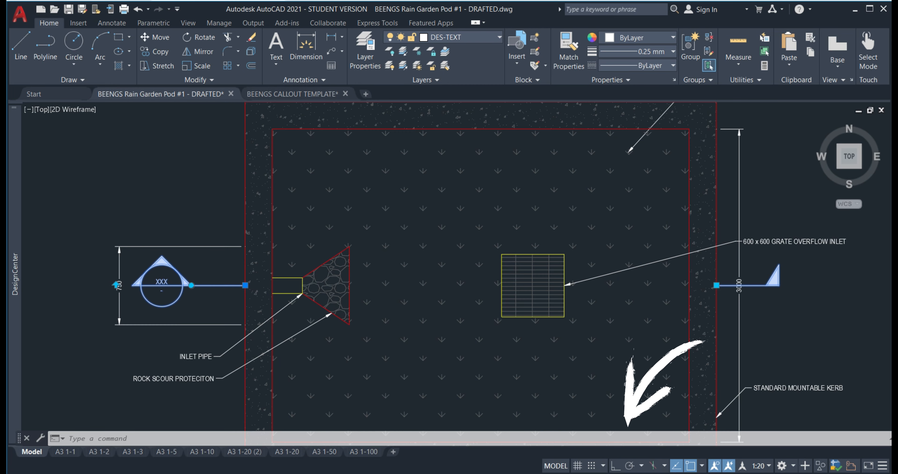
{"action": "key", "text": "Escape"}
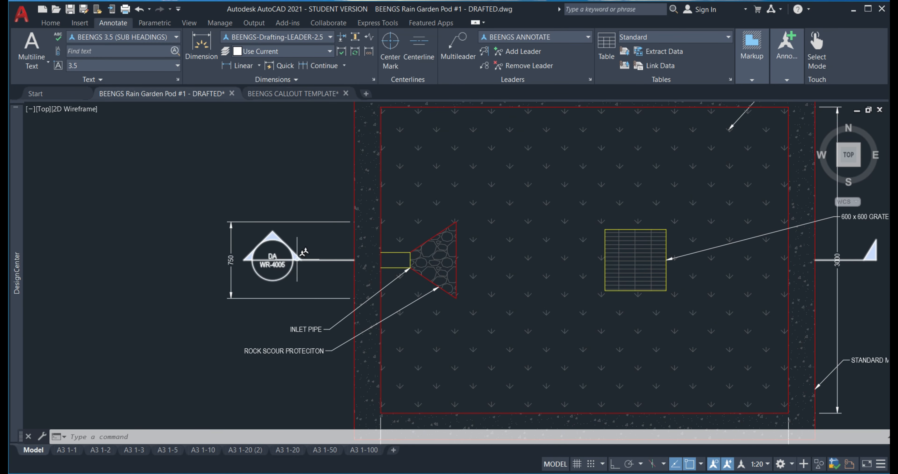
Try flipping the section callout's viewing direction and rotating the callout, and undo these changes
{"action": "left_click", "coordinate": [272, 237]}
{"action": "left_click", "coordinate": [269, 250]}
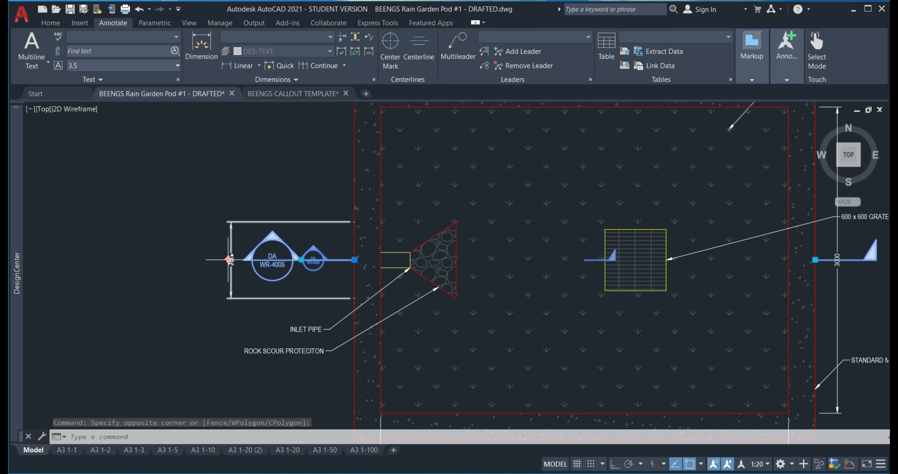
{"action": "left_click", "coordinate": [230, 259]}
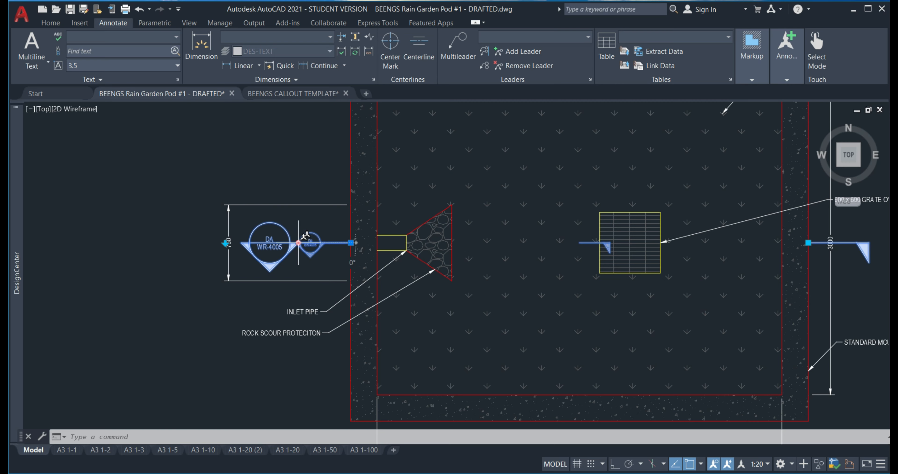
{"action": "left_click", "coordinate": [298, 243]}
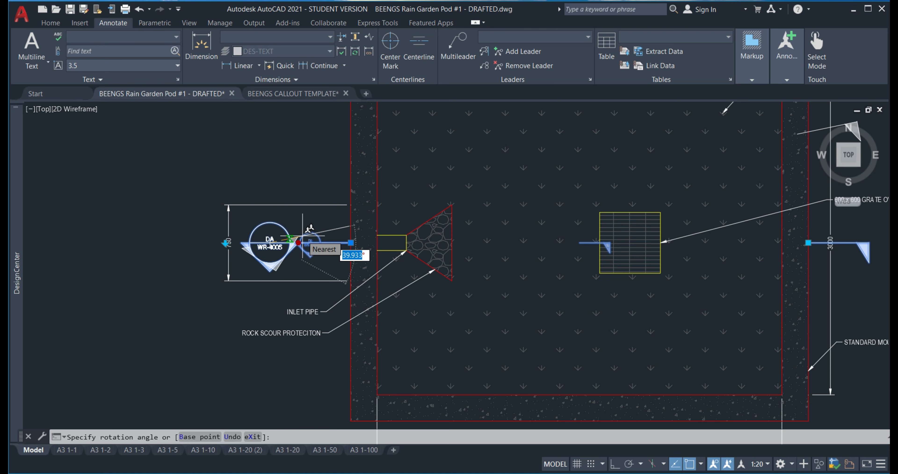
{"action": "key", "text": "ctrl+z"}
{"action": "key", "text": "ctrl+z"}
{"action": "key", "text": "ctrl+z"}
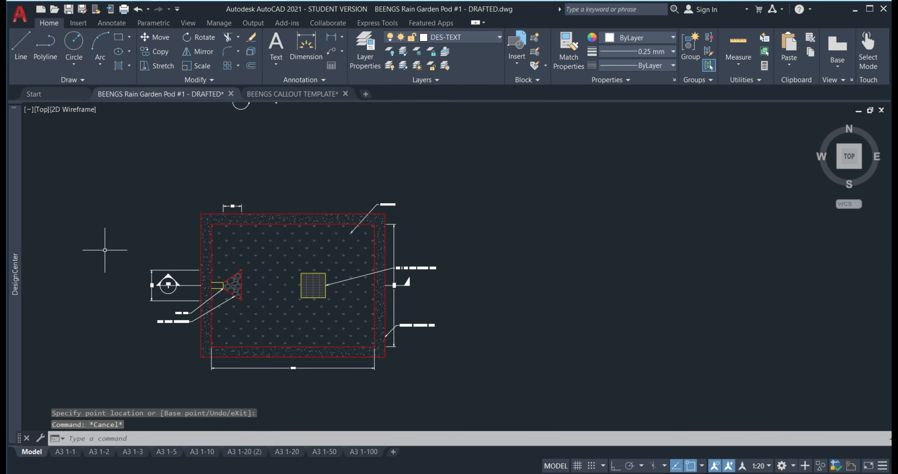
Shift the red detail circle in the section view slightly down and left around the kerb beside the 400 dimension
{"action": "scroll", "coordinate": [240, 251], "scroll_direction": "down", "scroll_amount": 2}
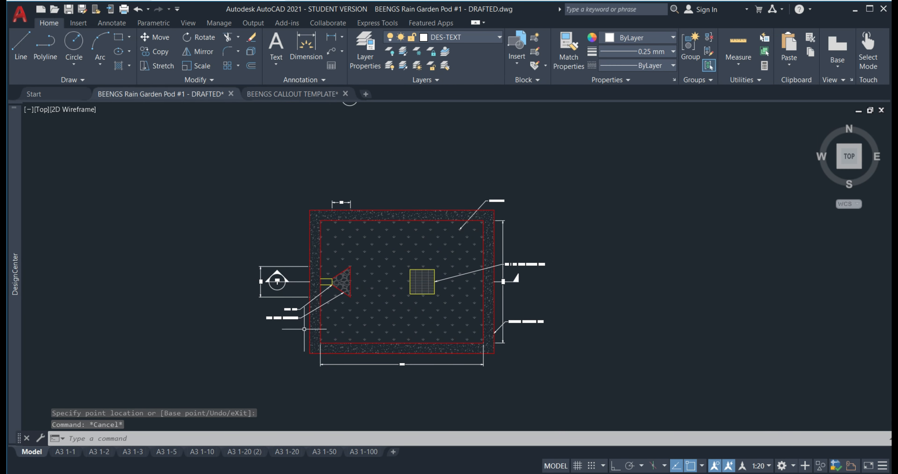
{"action": "middle_click_drag", "start_coordinate": [314, 367], "coordinate": [363, 262]}
{"action": "middle_click_drag", "start_coordinate": [367, 321], "coordinate": [357, 231]}
{"action": "scroll", "coordinate": [407, 353], "scroll_direction": "up", "scroll_amount": 2}
{"action": "scroll", "coordinate": [445, 333], "scroll_direction": "up", "scroll_amount": 2}
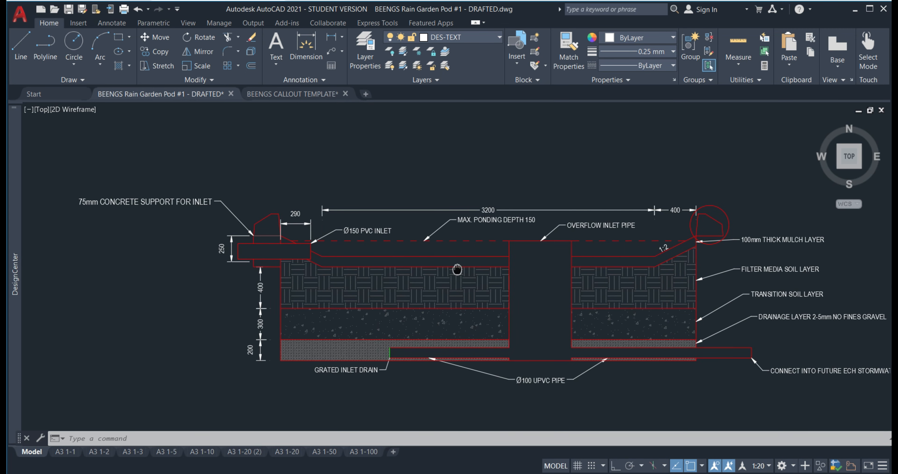
{"action": "mouse_move", "coordinate": [457, 267]}
{"action": "middle_mouse_down"}
{"action": "mouse_move", "coordinate": [390, 273]}
{"action": "mouse_move", "coordinate": [400, 271]}
{"action": "middle_mouse_up"}
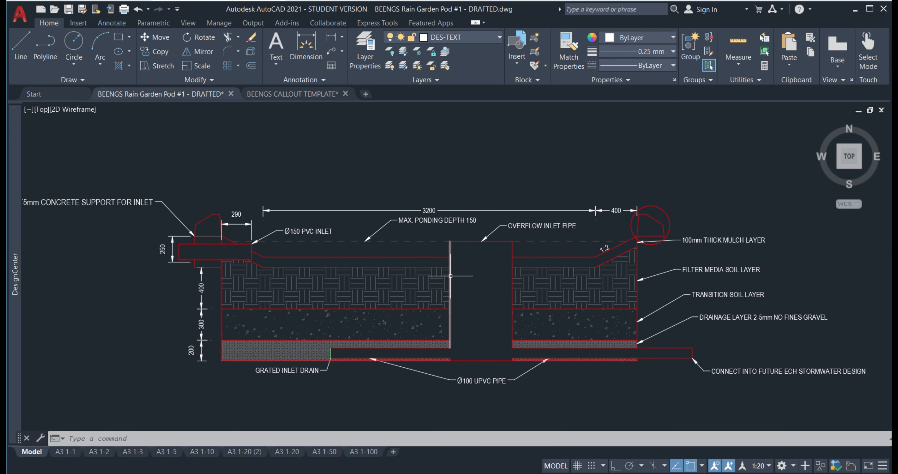
{"action": "scroll", "coordinate": [451, 276], "scroll_direction": "down", "scroll_amount": 2}
{"action": "scroll", "coordinate": [449, 275], "scroll_direction": "up", "scroll_amount": 2}
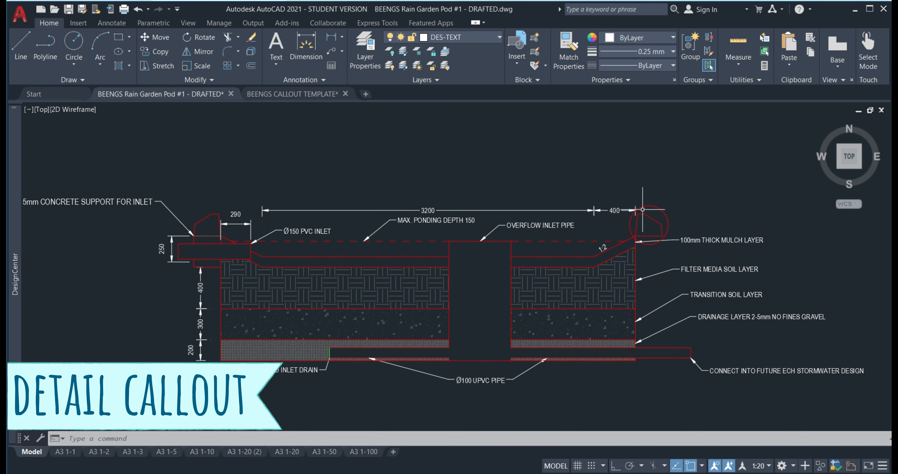
{"action": "scroll", "coordinate": [660, 217], "scroll_direction": "up", "scroll_amount": 2}
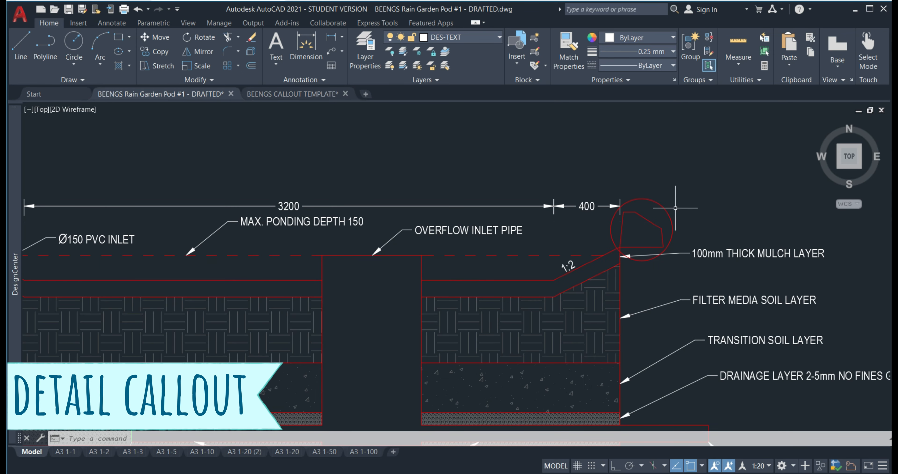
{"action": "mouse_move", "coordinate": [676, 208]}
{"action": "middle_mouse_down"}
{"action": "mouse_move", "coordinate": [651, 209]}
{"action": "mouse_move", "coordinate": [555, 251]}
{"action": "mouse_move", "coordinate": [529, 250]}
{"action": "middle_mouse_up"}
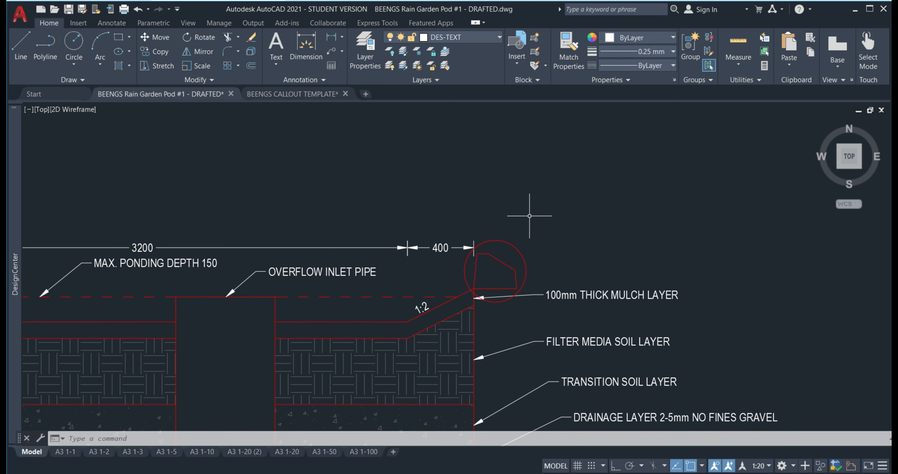
{"action": "left_click", "coordinate": [512, 246]}
{"action": "mouse_move", "coordinate": [509, 245]}
{"action": "left_mouse_down"}
{"action": "mouse_move", "coordinate": [521, 242]}
{"action": "mouse_move", "coordinate": [504, 248]}
{"action": "left_mouse_up"}
{"action": "left_click", "coordinate": [520, 238]}
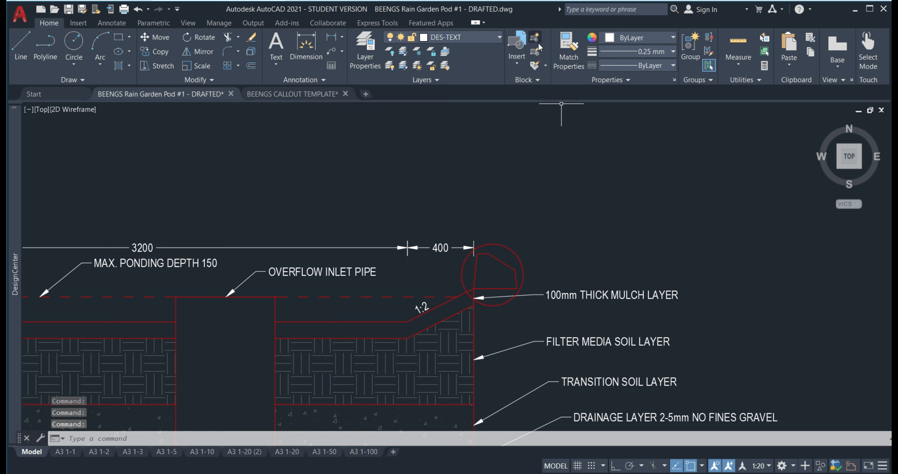
Insert the DETAIL CALLOUT block above and to the right of the circled kerb, keeping the default attributes
{"action": "left_click", "coordinate": [516, 57]}
{"action": "scroll", "coordinate": [605, 151], "scroll_direction": "up", "scroll_amount": 3}
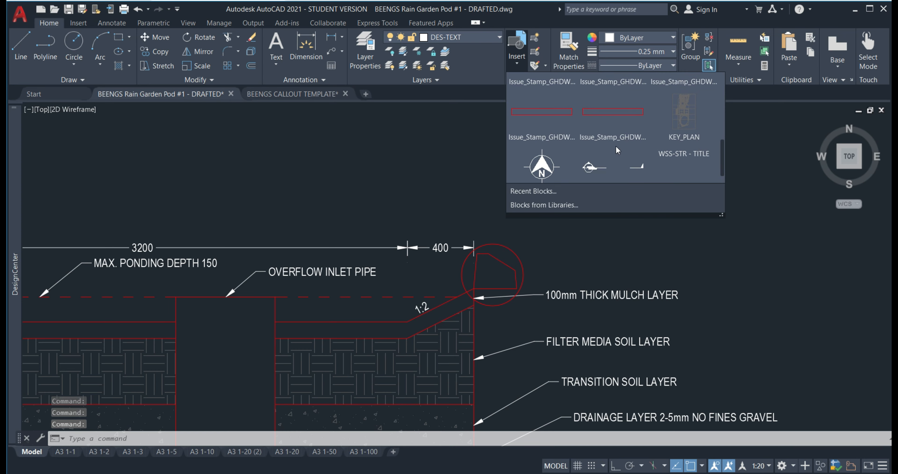
{"action": "scroll", "coordinate": [621, 133], "scroll_direction": "up", "scroll_amount": 1}
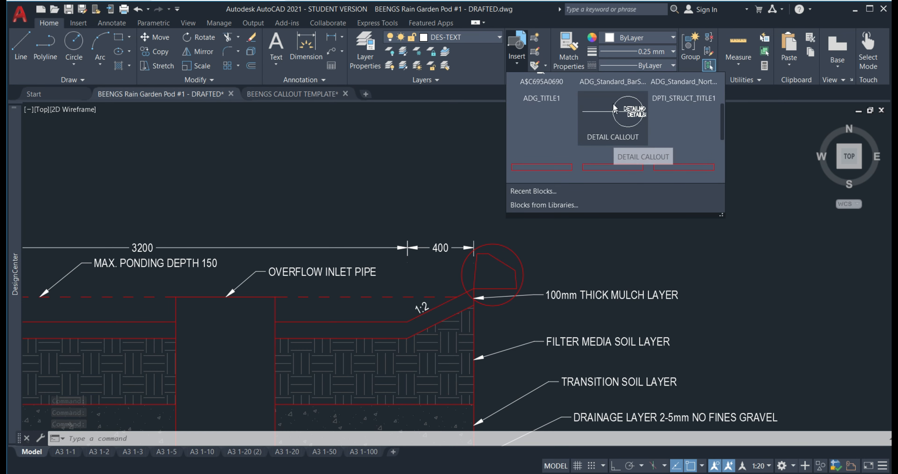
{"action": "left_click", "coordinate": [633, 111]}
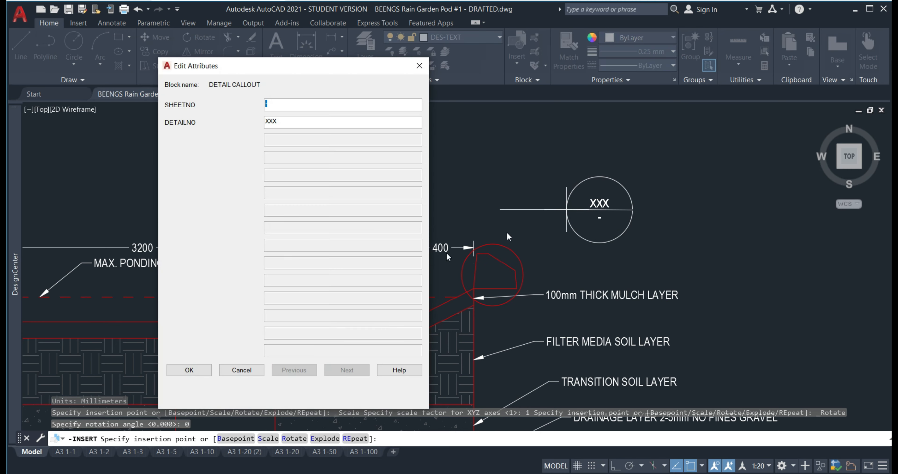
{"action": "left_click", "coordinate": [190, 370]}
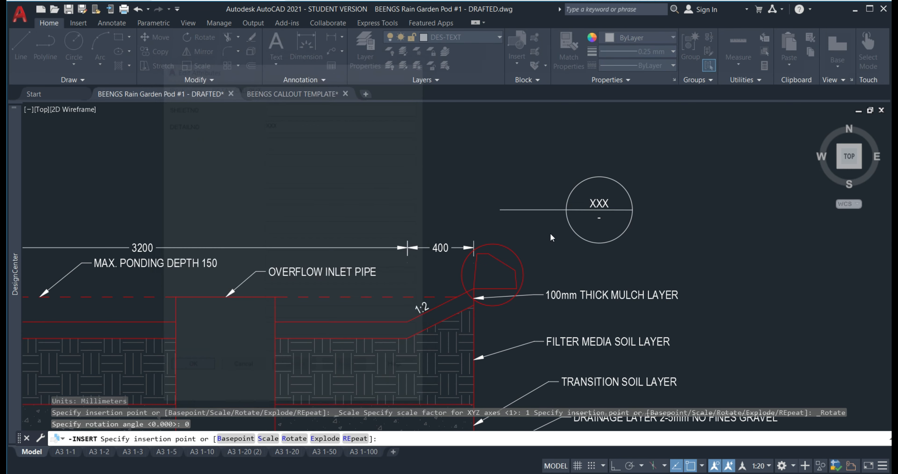
Stretch the free end of the detail callout's line onto the red circle around the kerb
{"action": "left_click", "coordinate": [501, 208]}
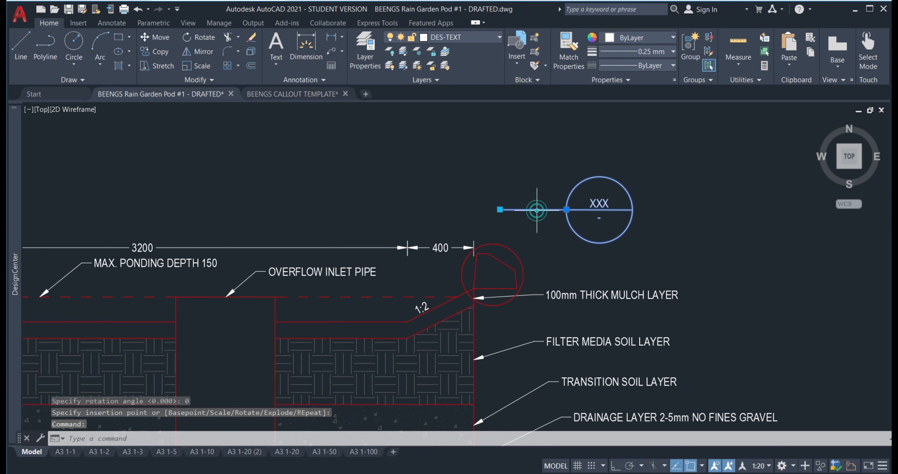
{"action": "left_click", "coordinate": [501, 209]}
{"action": "key", "text": "Escape"}
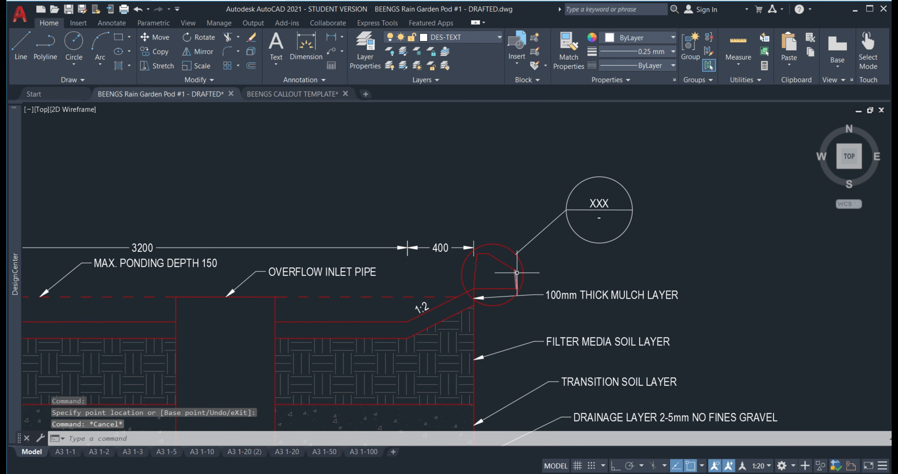
{"action": "scroll", "coordinate": [517, 272], "scroll_direction": "down", "scroll_amount": 5}
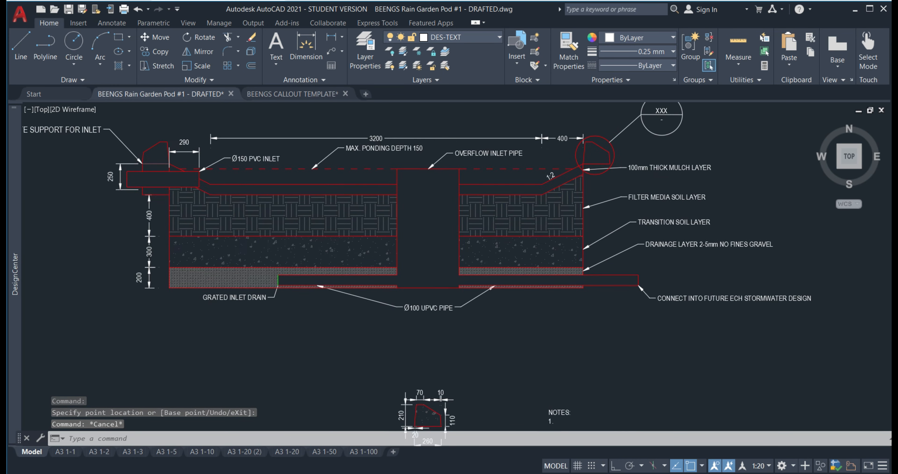
Start a multiline text block beneath the existing notes in the BEENGS 2.5 (NORMAL) style, with the heading NOTES:
{"action": "scroll", "coordinate": [495, 279], "scroll_direction": "down", "scroll_amount": 2}
{"action": "scroll", "coordinate": [464, 301], "scroll_direction": "up", "scroll_amount": 5}
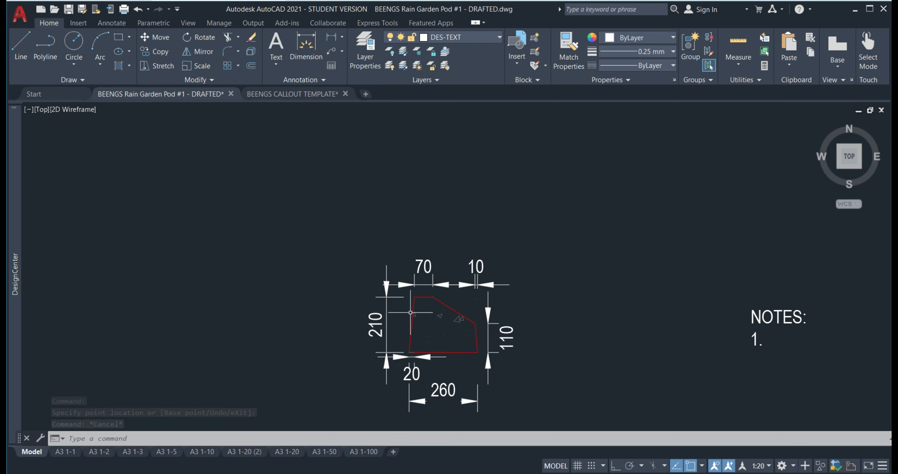
{"action": "scroll", "coordinate": [494, 266], "scroll_direction": "down", "scroll_amount": 4}
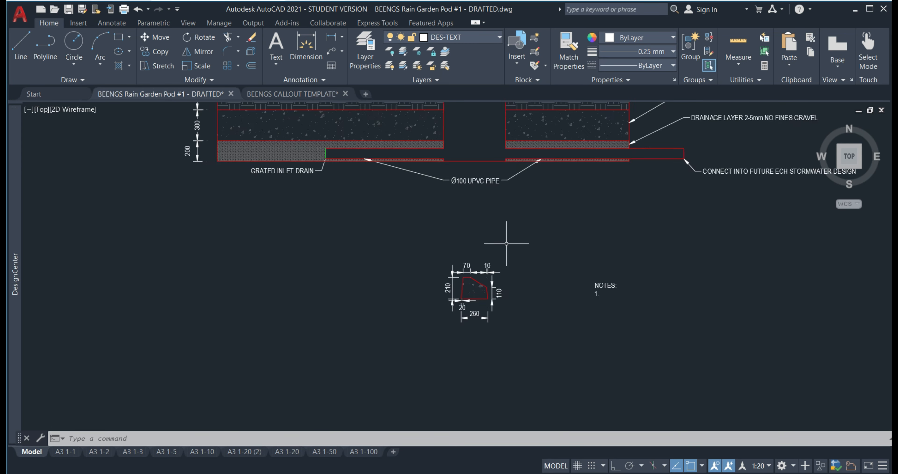
{"action": "scroll", "coordinate": [666, 302], "scroll_direction": "up", "scroll_amount": 2}
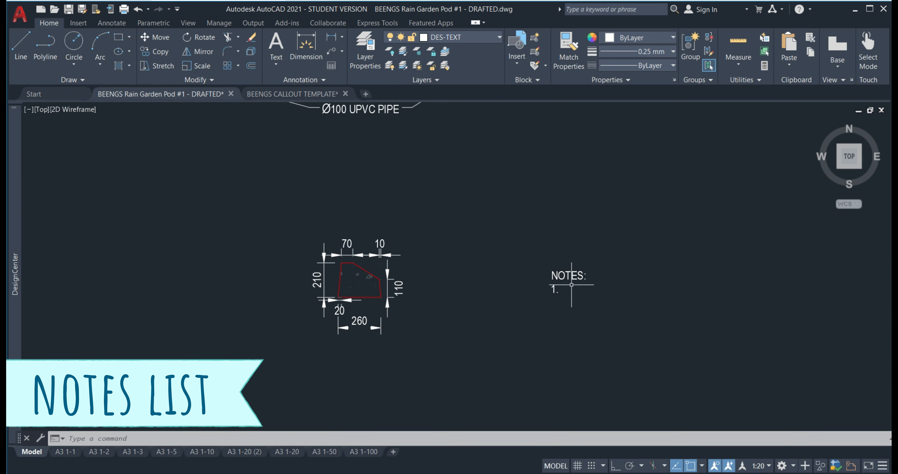
{"action": "left_click", "coordinate": [102, 24]}
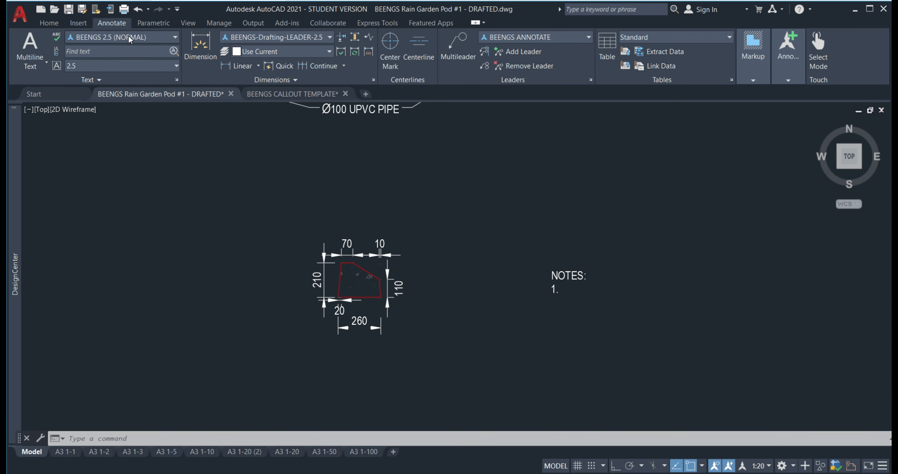
{"action": "left_click", "coordinate": [139, 35]}
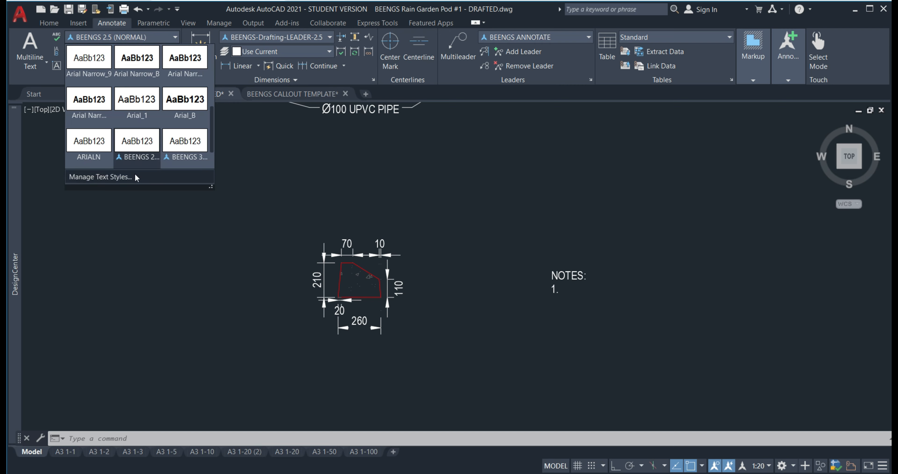
{"action": "left_click", "coordinate": [174, 141]}
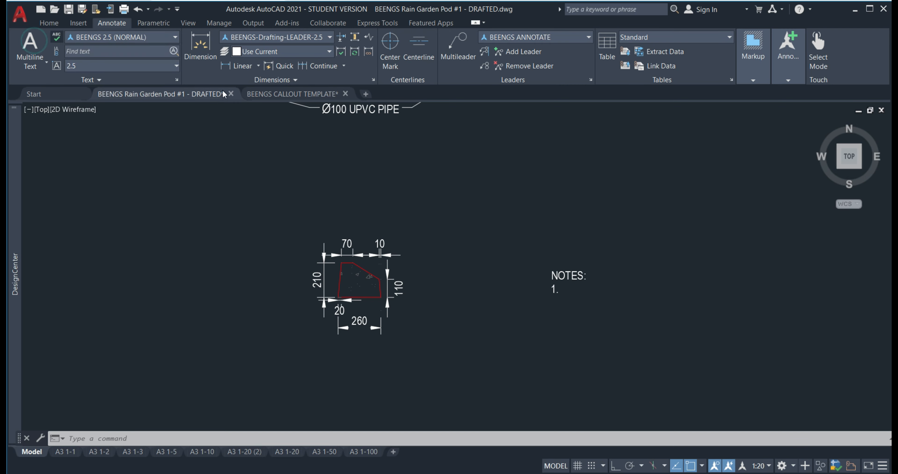
{"action": "left_click", "coordinate": [30, 47]}
{"action": "left_click", "coordinate": [529, 305]}
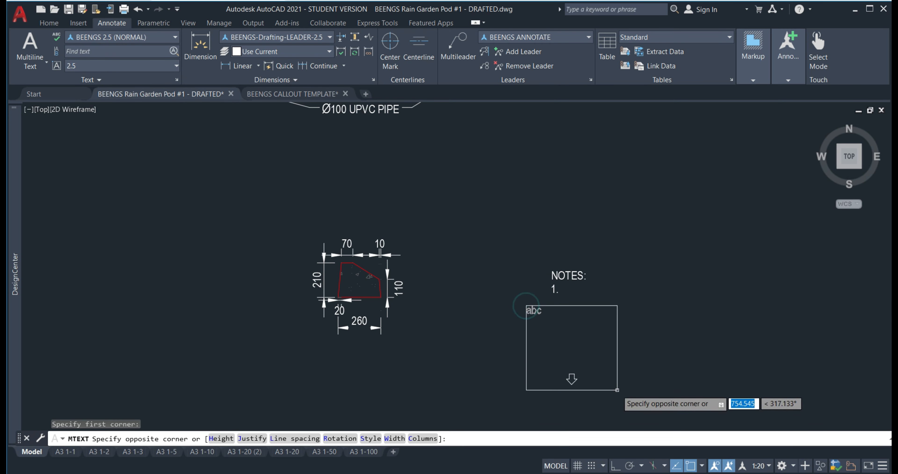
{"action": "middle_click_drag", "start_coordinate": [616, 391], "coordinate": [520, 248]}
{"action": "left_click", "coordinate": [571, 299]}
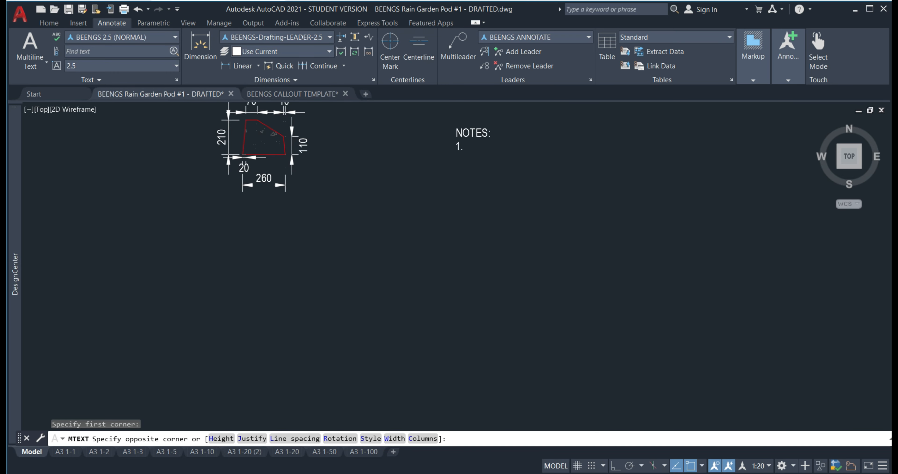
{"action": "type", "text": "NOTES:"}
{"action": "key", "text": "Return"}
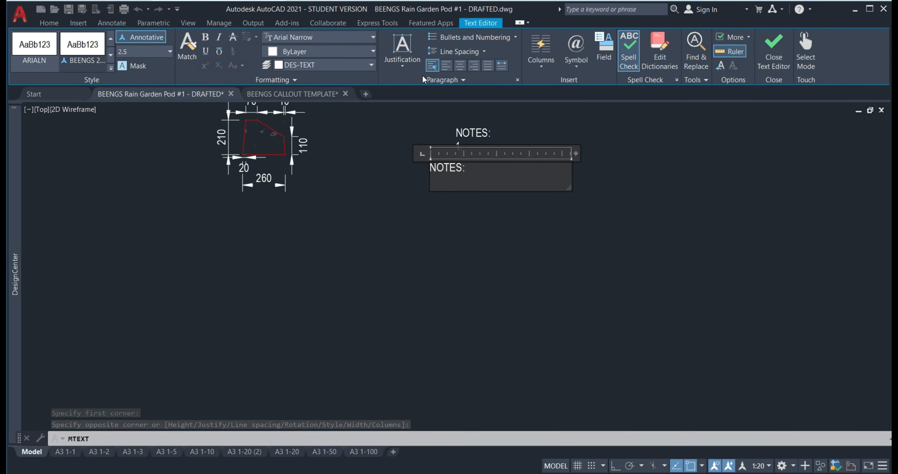
Add a numbered list of three items reading NOTES below the heading and finish the text block
{"action": "left_click", "coordinate": [471, 39]}
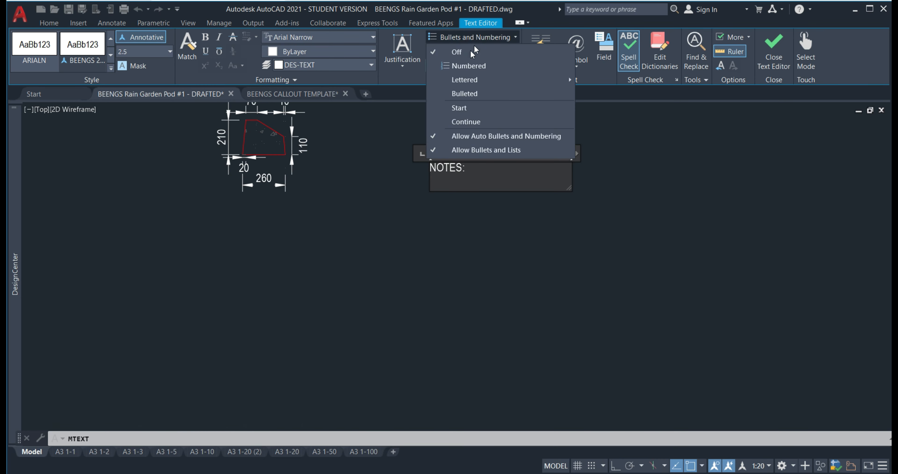
{"action": "left_click", "coordinate": [464, 66]}
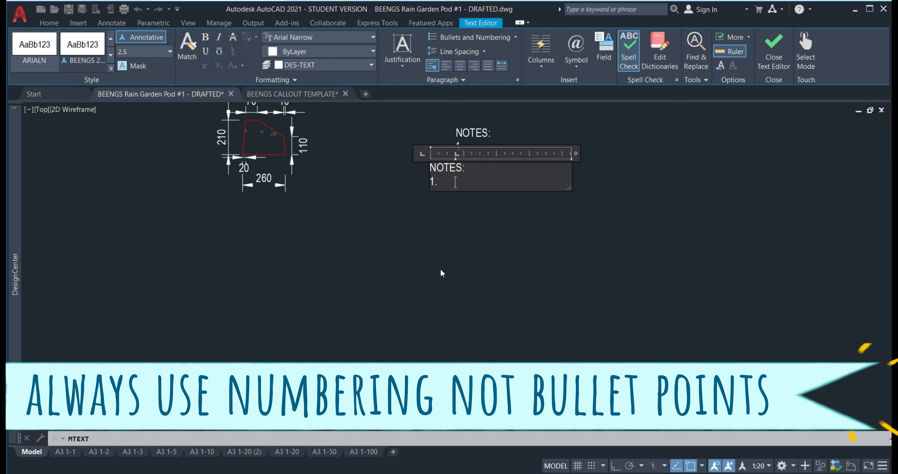
{"action": "type", "text": "NOTES"}
{"action": "key", "text": "Return"}
{"action": "type", "text": "NOTES"}
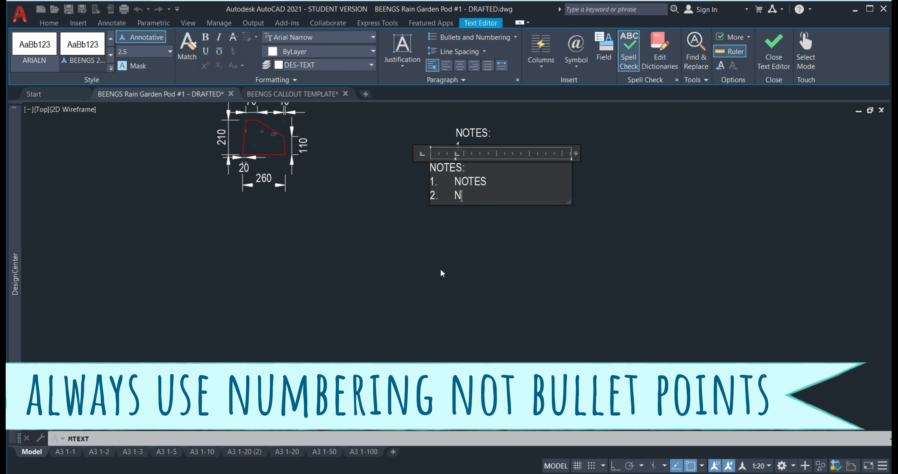
{"action": "key", "text": "Return"}
{"action": "type", "text": "NOTES"}
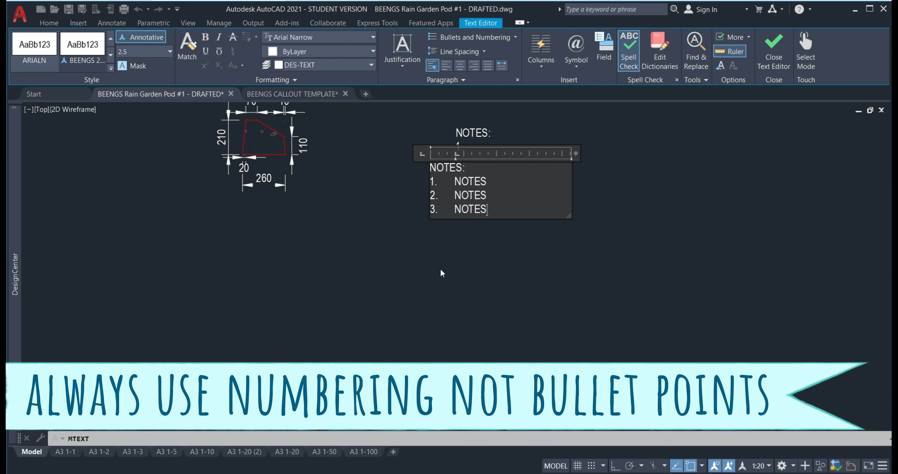
{"action": "key", "text": "Escape"}
{"action": "key", "text": "Return"}
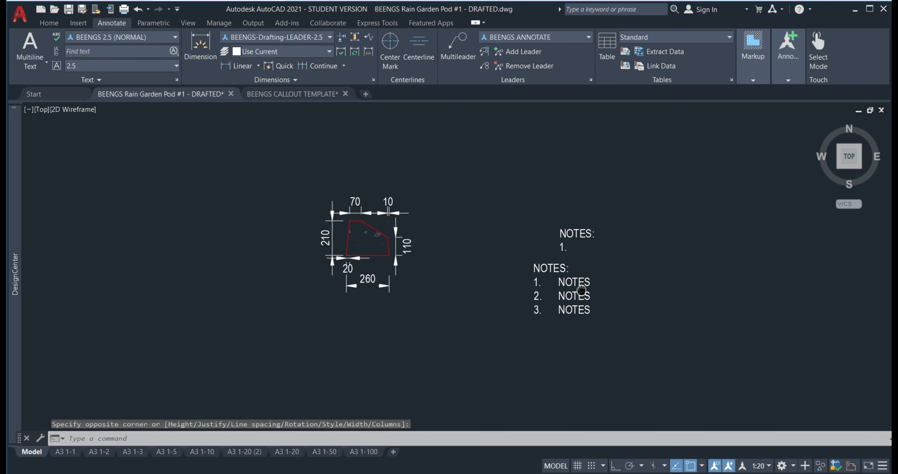
Open the A3 1-20 (2) layout showing the plan view of the rain garden pod
{"action": "scroll", "coordinate": [475, 269], "scroll_direction": "down", "scroll_amount": 5}
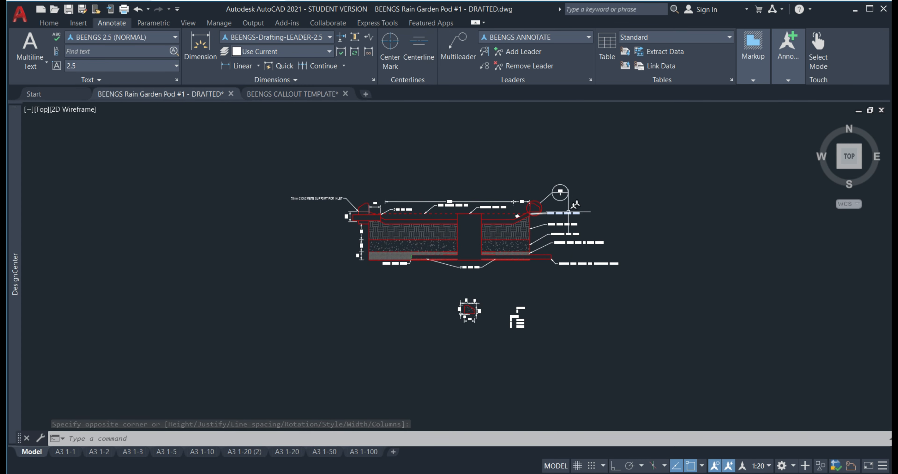
{"action": "mouse_move", "coordinate": [471, 183]}
{"action": "middle_mouse_down"}
{"action": "mouse_move", "coordinate": [476, 300]}
{"action": "mouse_move", "coordinate": [514, 391]}
{"action": "middle_mouse_up"}
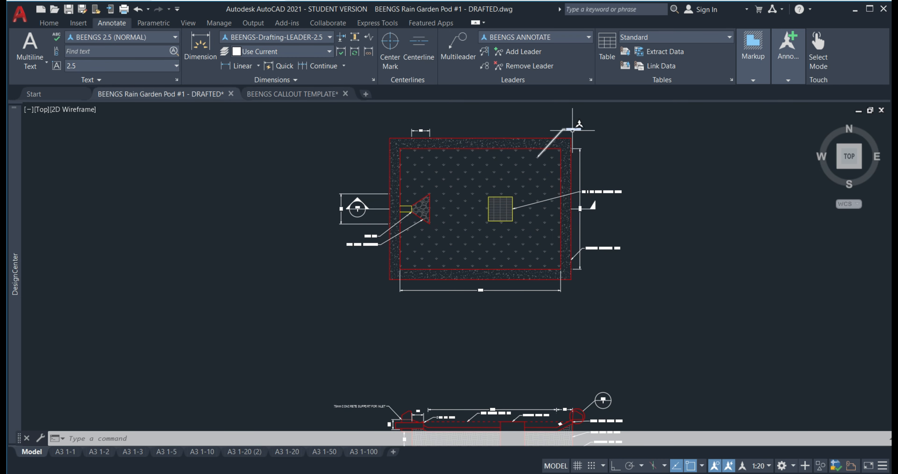
{"action": "scroll", "coordinate": [573, 131], "scroll_direction": "up", "scroll_amount": 2}
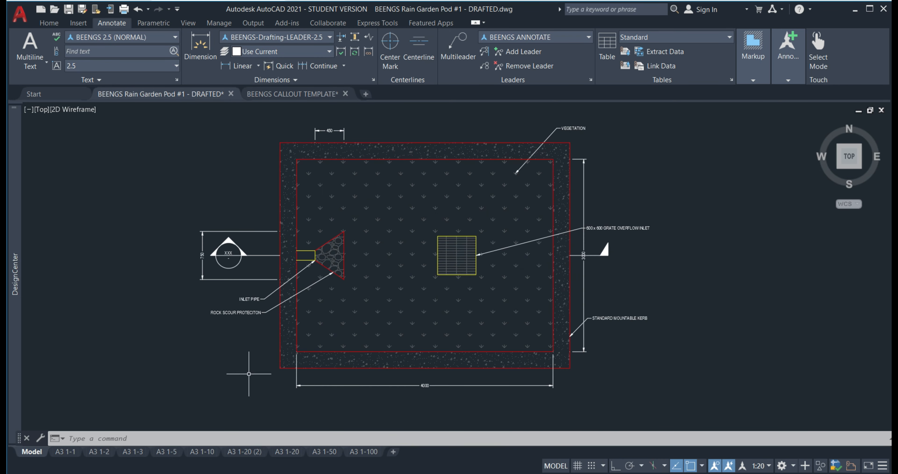
{"action": "left_click", "coordinate": [244, 451]}
{"action": "mouse_move", "coordinate": [204, 300]}
{"action": "middle_mouse_down"}
{"action": "mouse_move", "coordinate": [374, 314]}
{"action": "mouse_move", "coordinate": [425, 332]}
{"action": "middle_mouse_up"}
{"action": "middle_click_drag", "start_coordinate": [466, 275], "coordinate": [509, 281]}
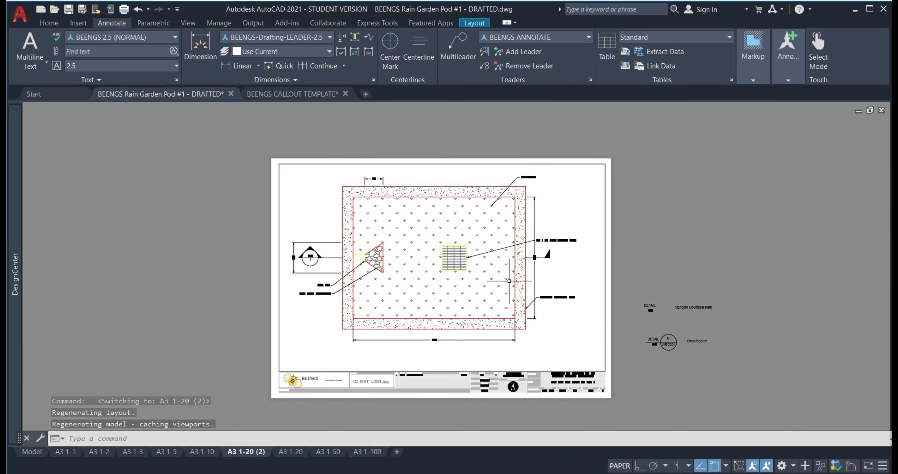
Try the plan viewport at a 1:10 scale, then return it to 1:20
{"action": "left_click", "coordinate": [605, 239]}
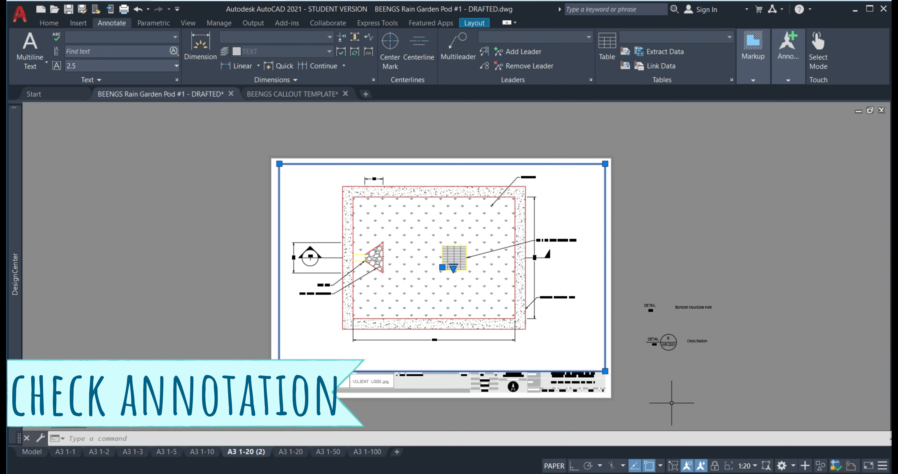
{"action": "left_click", "coordinate": [756, 466]}
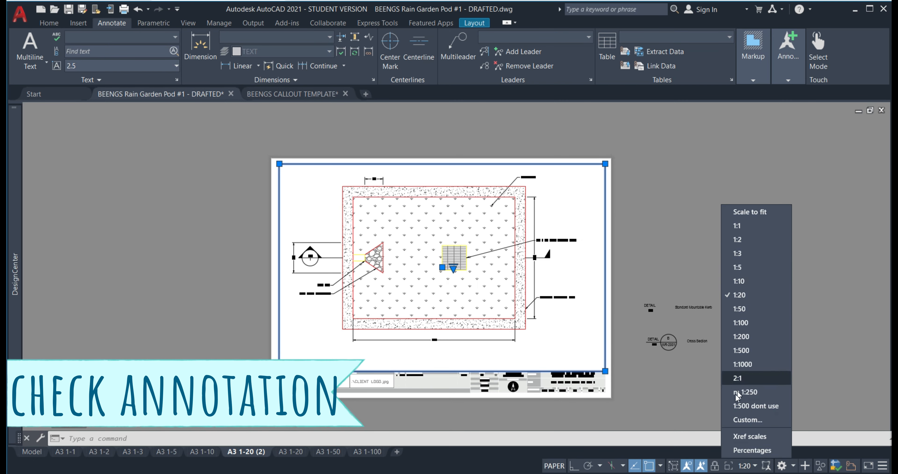
{"action": "left_click", "coordinate": [739, 282]}
{"action": "left_click", "coordinate": [753, 466]}
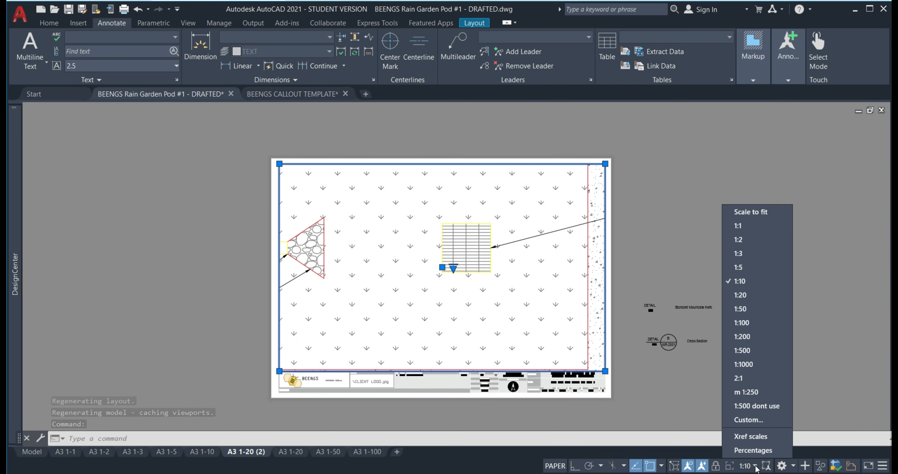
{"action": "left_click", "coordinate": [740, 295]}
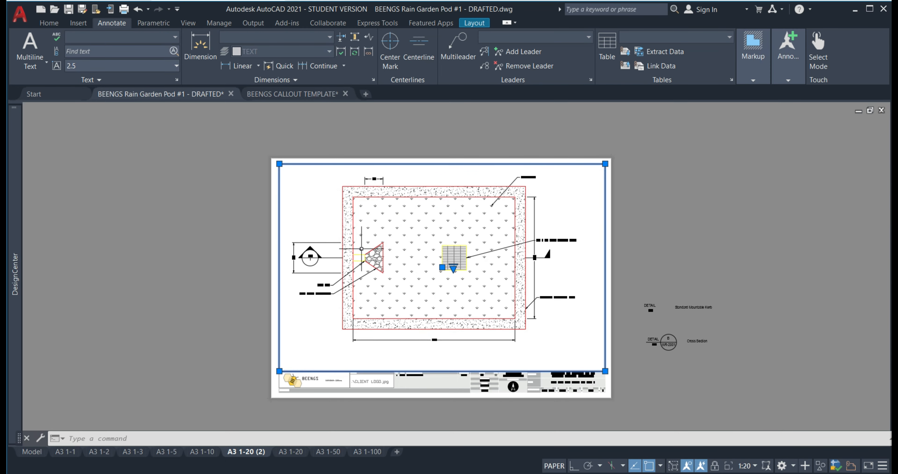
{"action": "key", "text": "Escape"}
Add an underlined PLAN VIEW subtitle below the 4000 dimension on the sheet, using the BEENGS 3.5 (SUB HEADINGS) text style
{"action": "scroll", "coordinate": [322, 277], "scroll_direction": "up", "scroll_amount": 2}
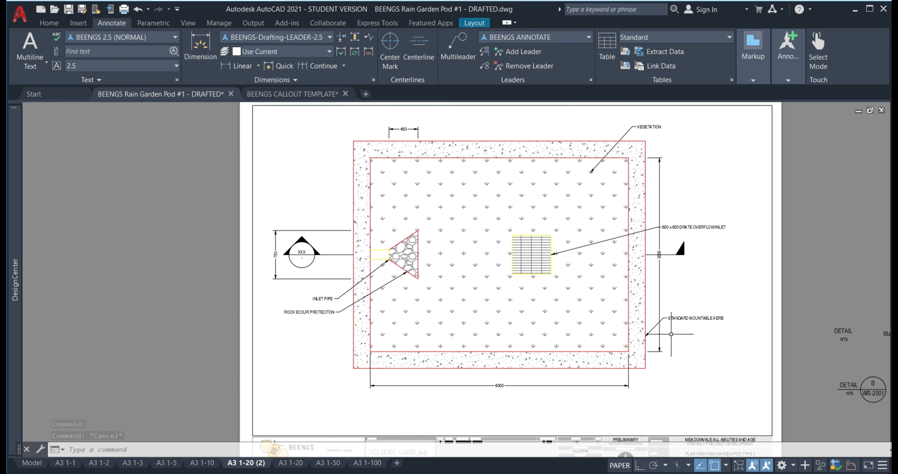
{"action": "middle_click_drag", "start_coordinate": [620, 281], "coordinate": [592, 263]}
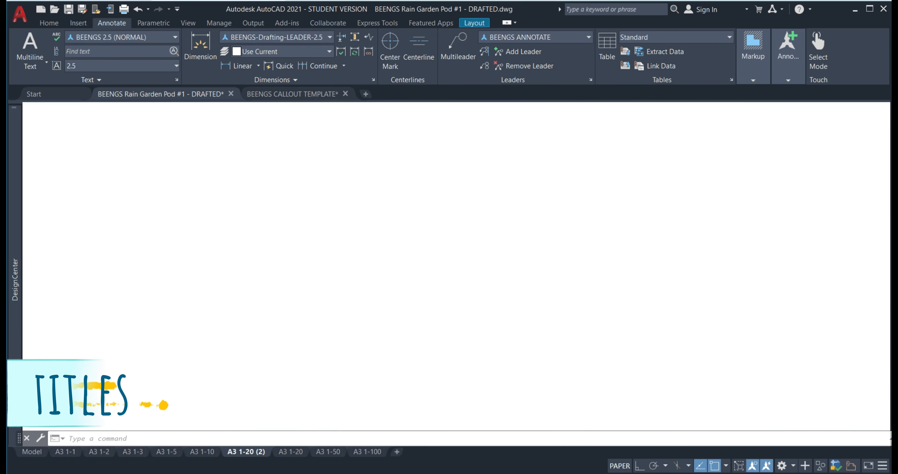
{"action": "middle_click_drag", "start_coordinate": [648, 407], "coordinate": [624, 363]}
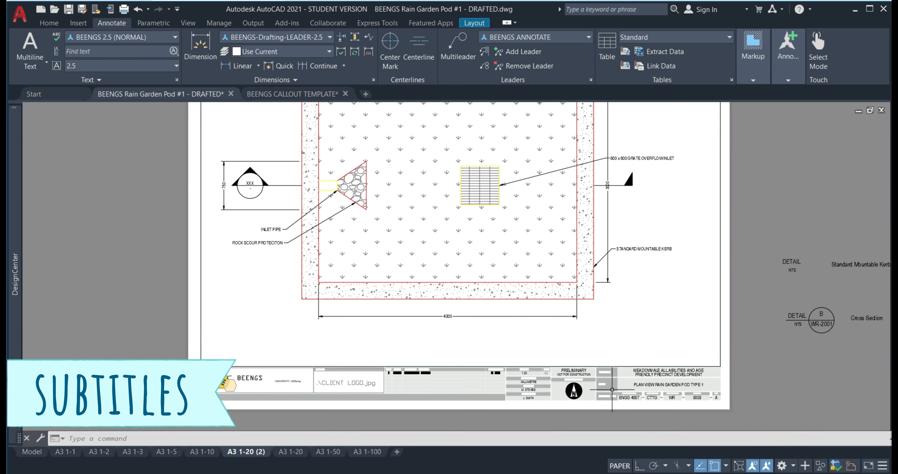
{"action": "middle_click_drag", "start_coordinate": [423, 205], "coordinate": [428, 237]}
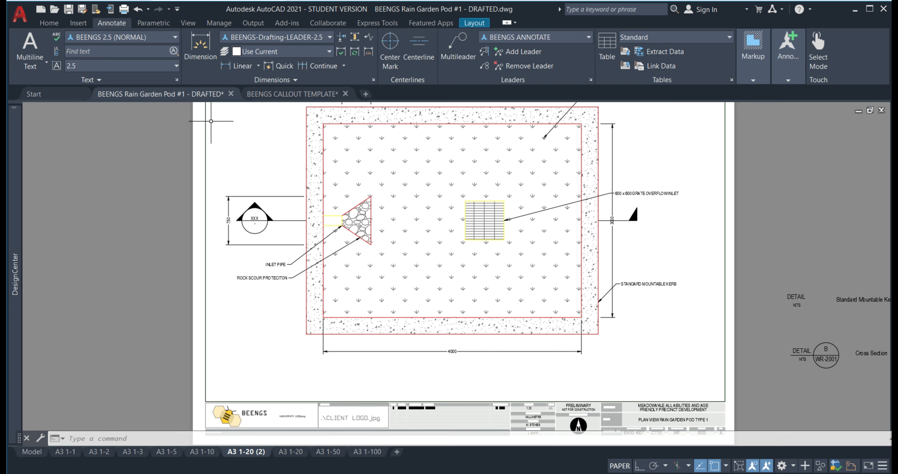
{"action": "left_click", "coordinate": [129, 38]}
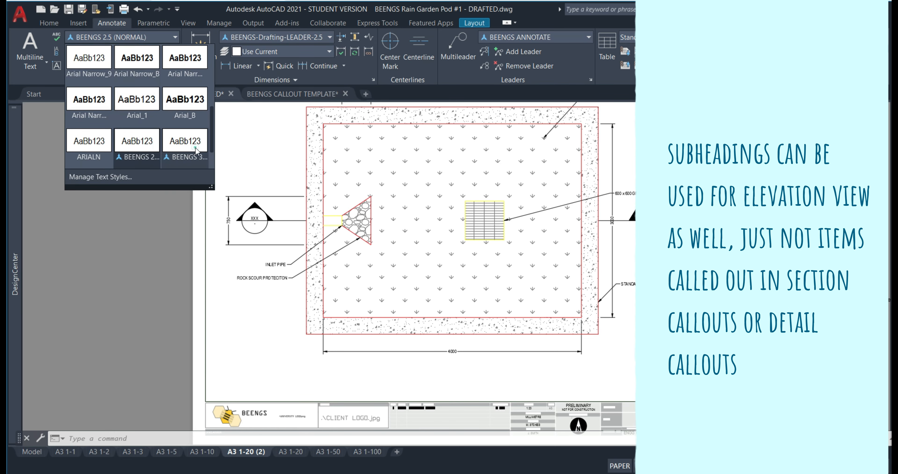
{"action": "left_click", "coordinate": [195, 145]}
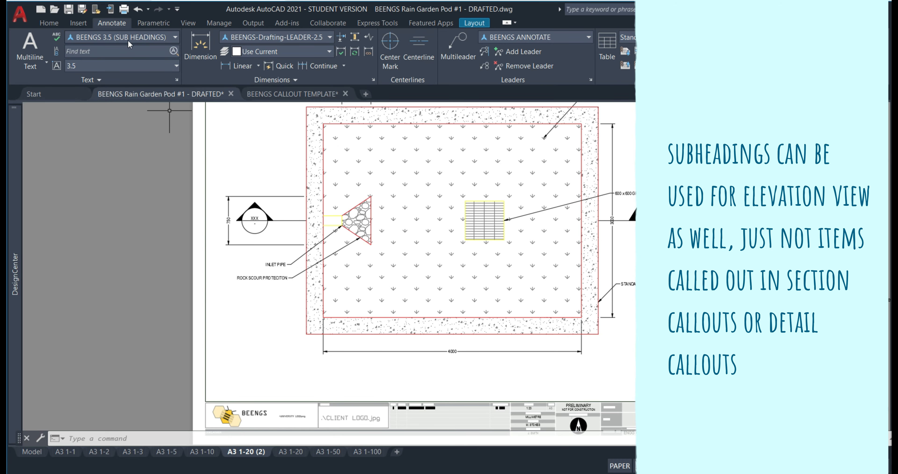
{"action": "left_click", "coordinate": [34, 45]}
{"action": "left_click", "coordinate": [399, 366]}
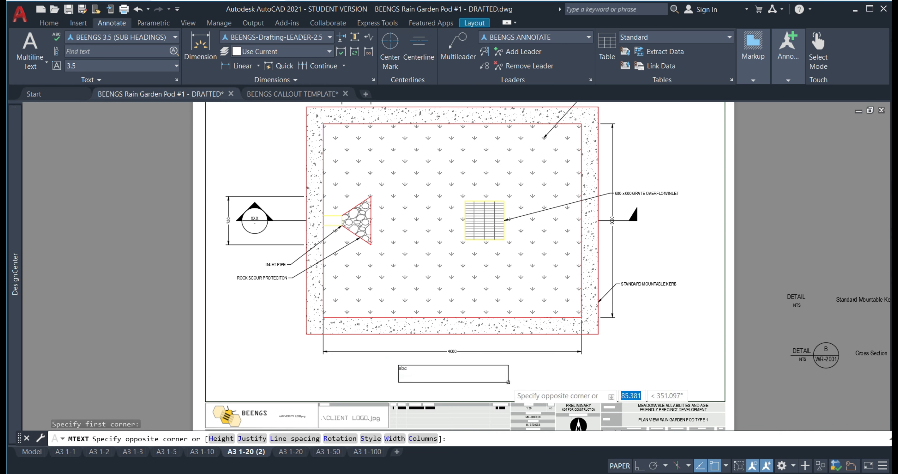
{"action": "left_click", "coordinate": [519, 383]}
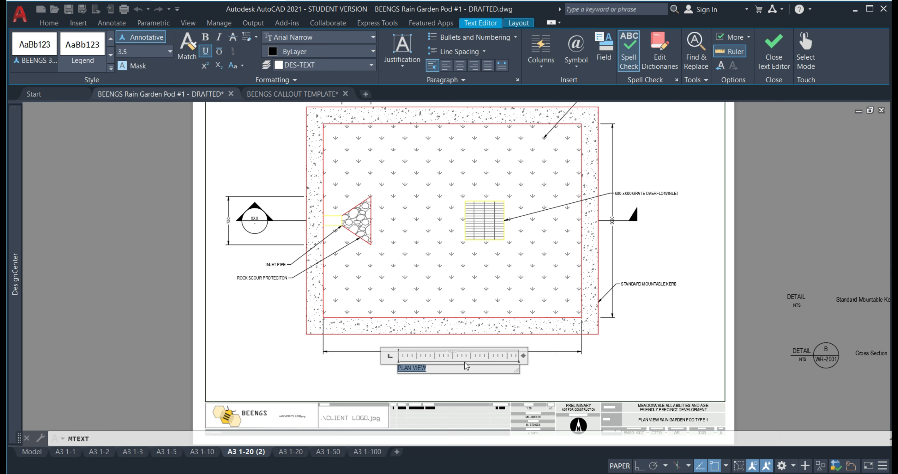
{"action": "key", "text": "Escape"}
{"action": "left_click", "coordinate": [473, 243]}
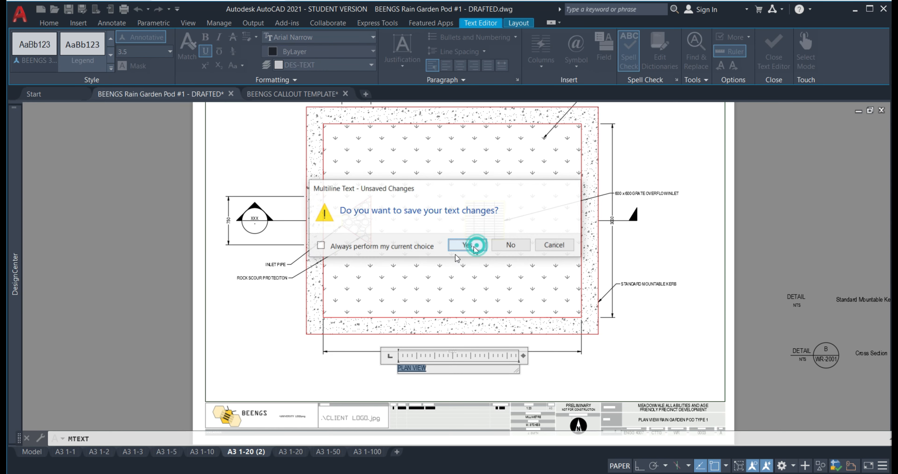
Shift the subtitle right beneath the 4000 dimension and extend its wording to PLAN VIEW OR RAINGARDEN POD
{"action": "left_click", "coordinate": [399, 365]}
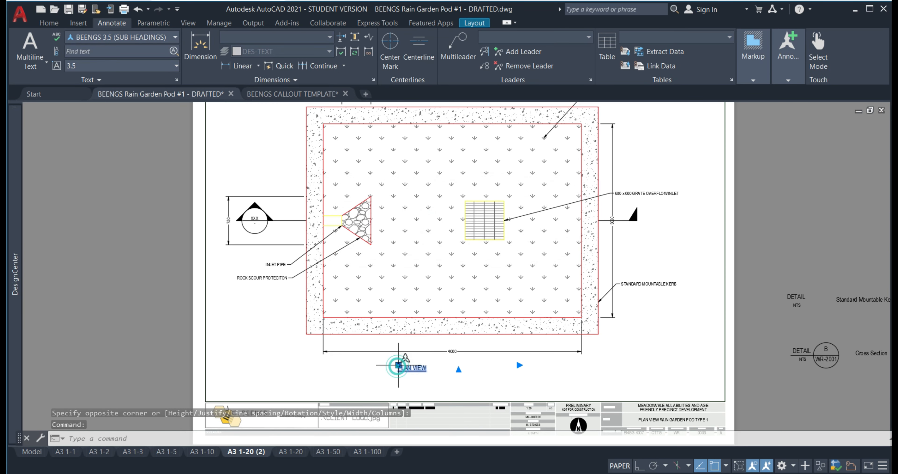
{"action": "left_click", "coordinate": [398, 365]}
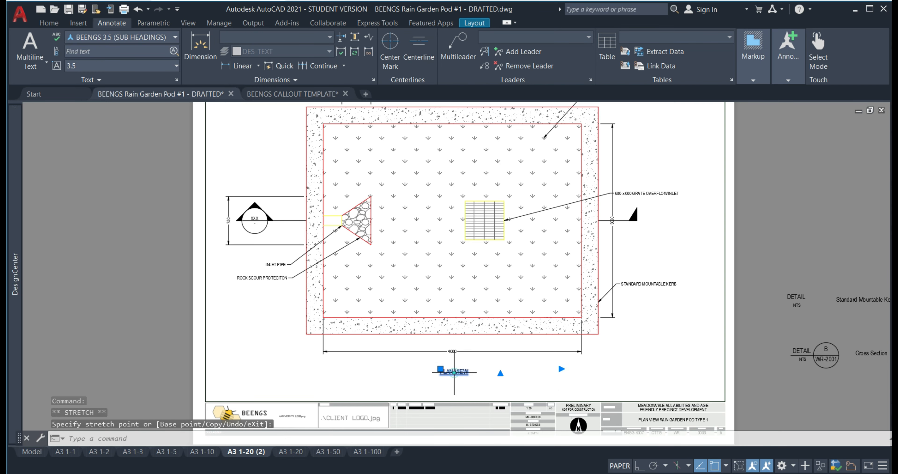
{"action": "double_click", "coordinate": [455, 370]}
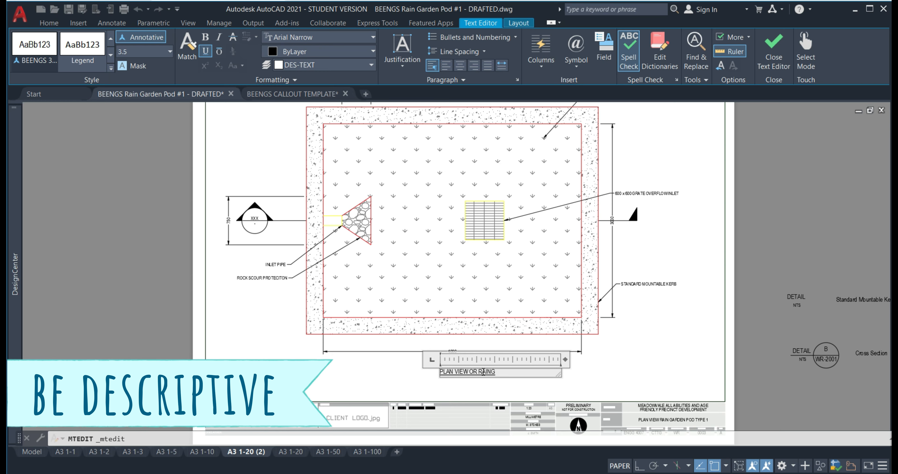
{"action": "key", "text": "Escape"}
{"action": "key", "text": "Return"}
Move the PLAN VIEW OR RAINGARDEN POD subtitle left so it sits centred beneath the 4000 dimension
{"action": "left_click", "coordinate": [453, 372]}
{"action": "left_click", "coordinate": [440, 369]}
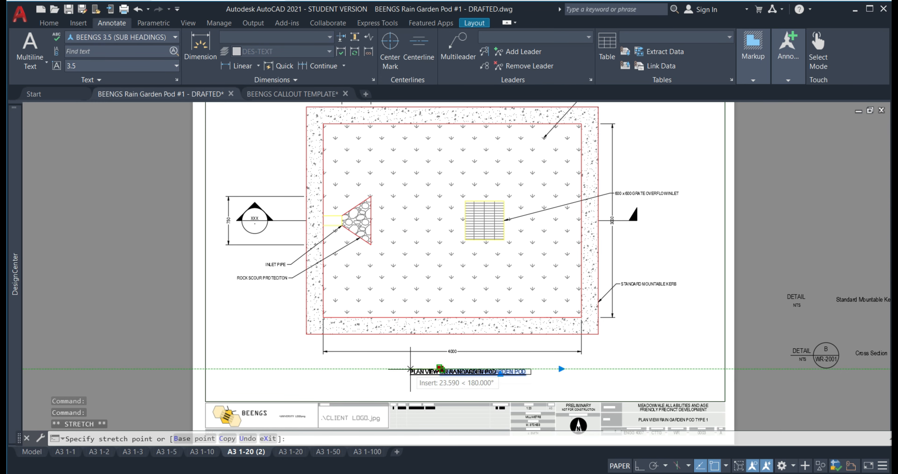
{"action": "left_click", "coordinate": [412, 369]}
{"action": "key", "text": "Escape"}
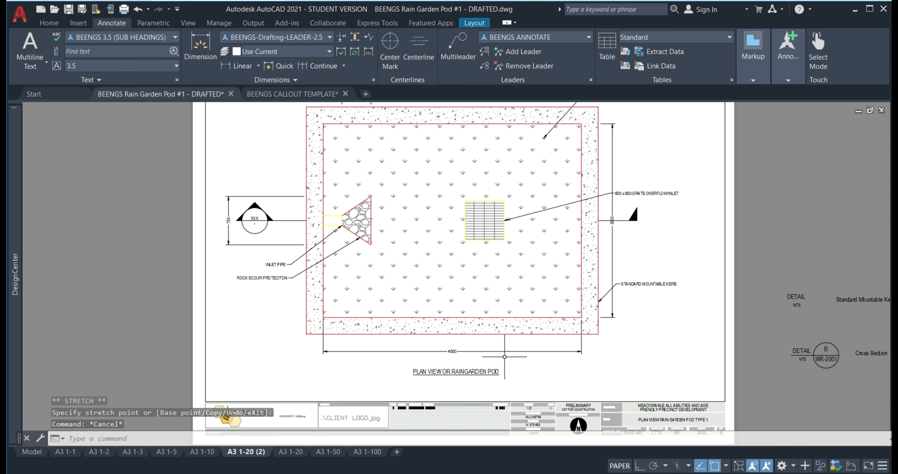
{"action": "middle_click_drag", "start_coordinate": [511, 243], "coordinate": [514, 246]}
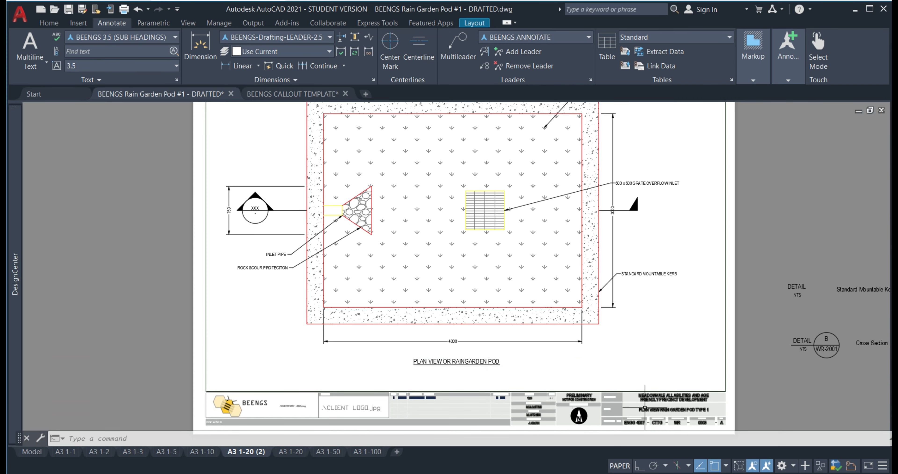
Check the Word drawing list for the plan view sheet and set the title block's drawing number to 2003
{"action": "middle_click_drag", "start_coordinate": [645, 408], "coordinate": [614, 385]}
{"action": "scroll", "coordinate": [614, 385], "scroll_direction": "up", "scroll_amount": 4}
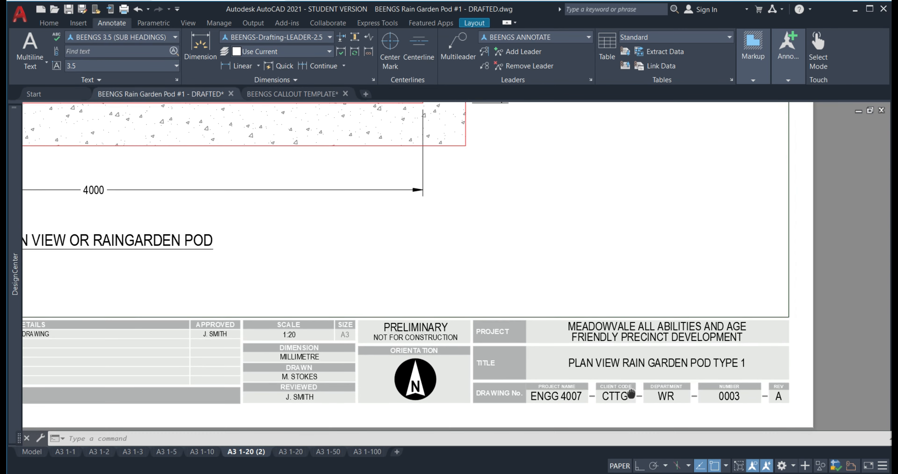
{"action": "double_click", "coordinate": [657, 397]}
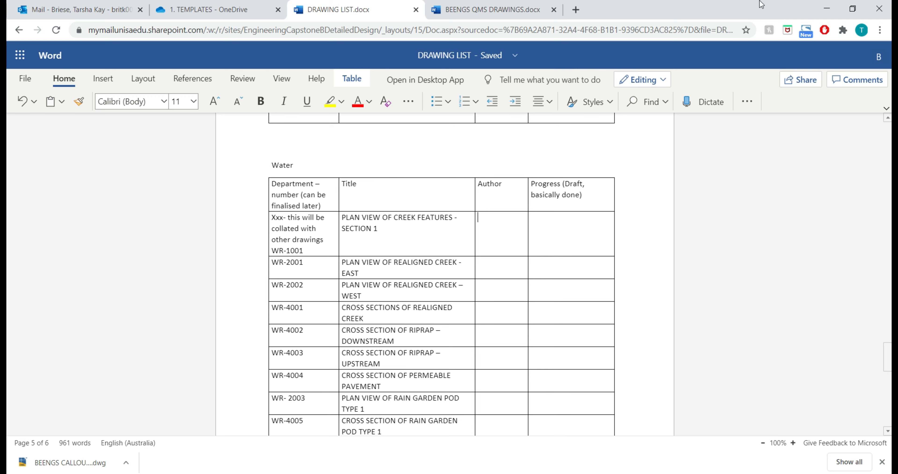
{"action": "left_click", "coordinate": [835, 4]}
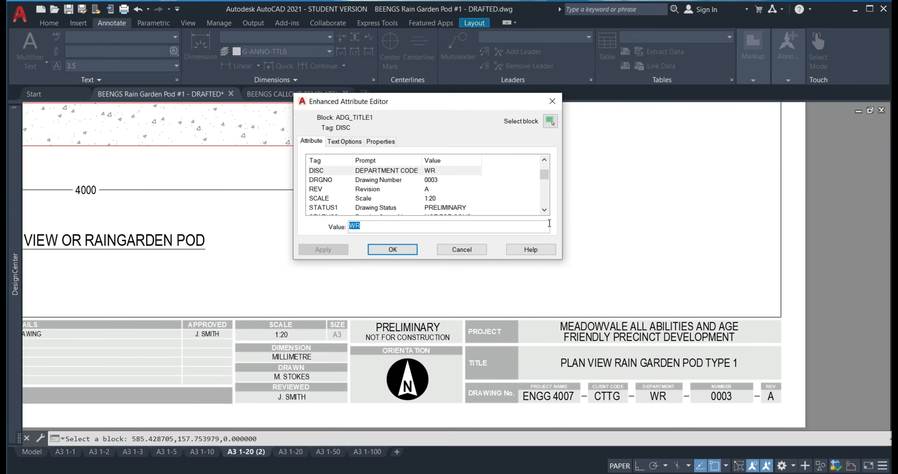
{"action": "left_click", "coordinate": [435, 180]}
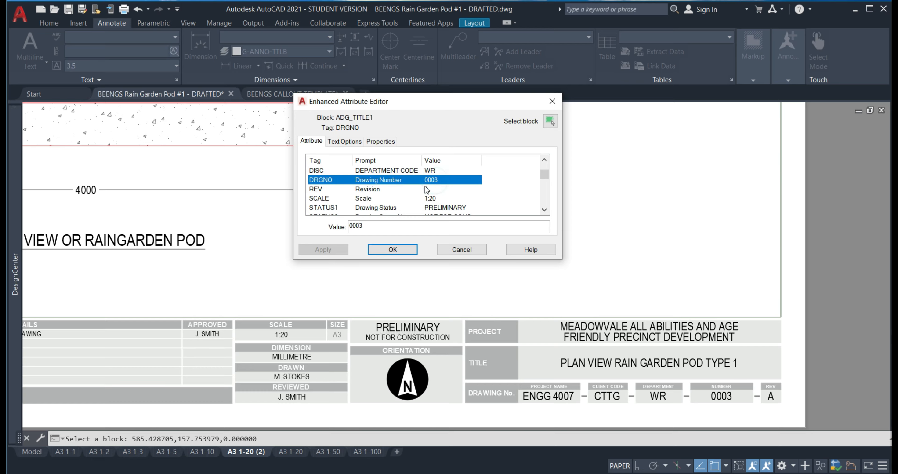
{"action": "left_click", "coordinate": [350, 225]}
{"action": "key", "text": "Delete"}
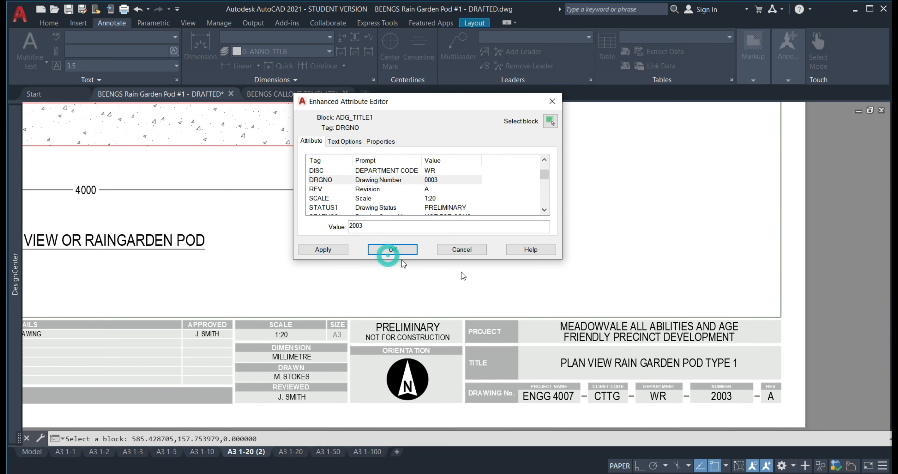
{"action": "left_click", "coordinate": [373, 254]}
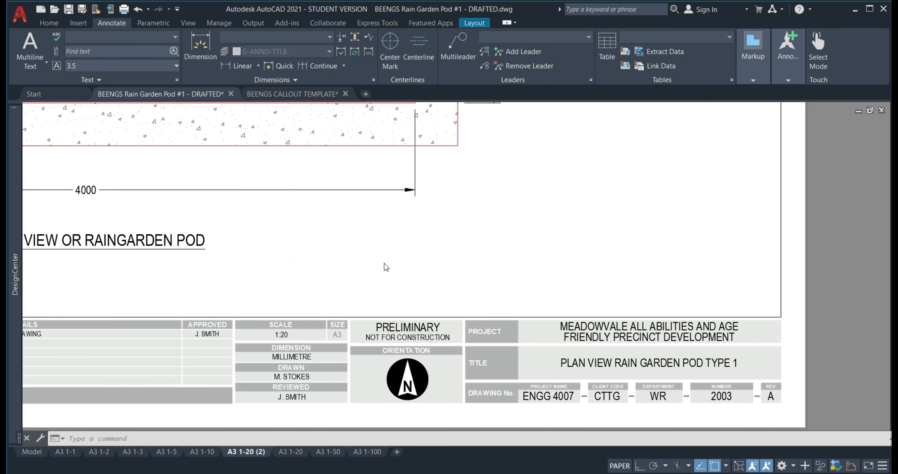
Open the A3 1-20 cross-section layout and change its title block's drawing title to RAIN GARDEN POD TYPE 1
{"action": "scroll", "coordinate": [412, 265], "scroll_direction": "down", "scroll_amount": 5}
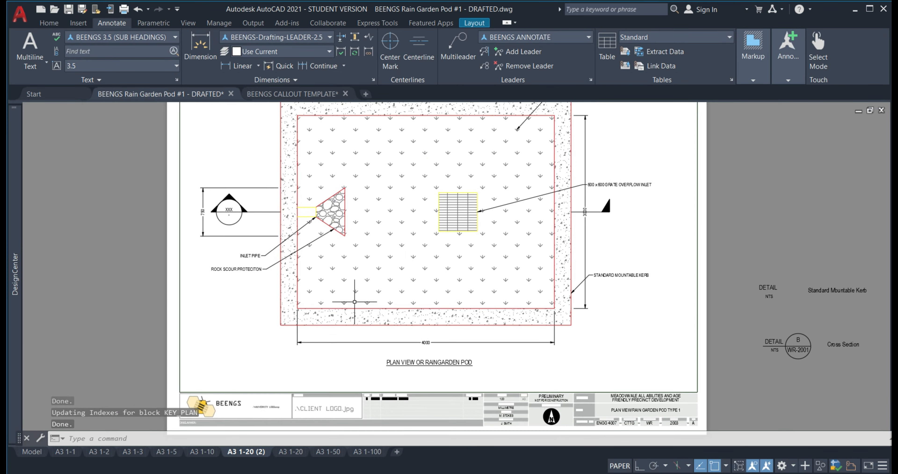
{"action": "left_click", "coordinate": [291, 452]}
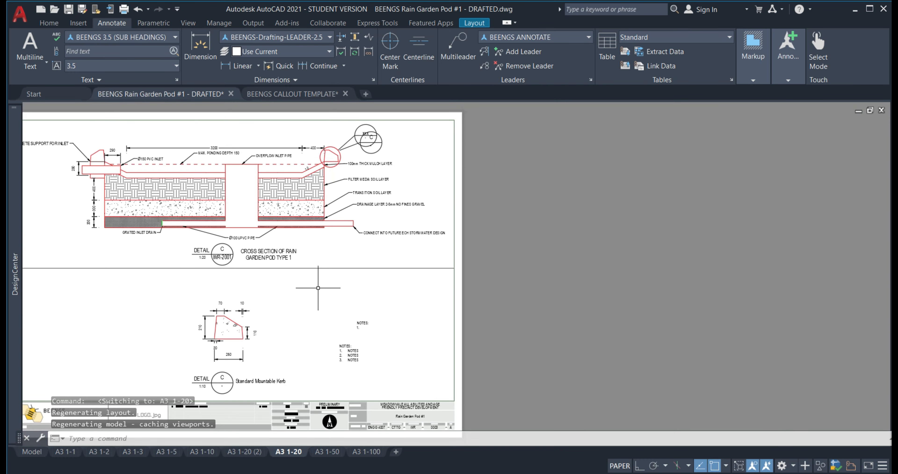
{"action": "middle_click_drag", "start_coordinate": [239, 281], "coordinate": [409, 275]}
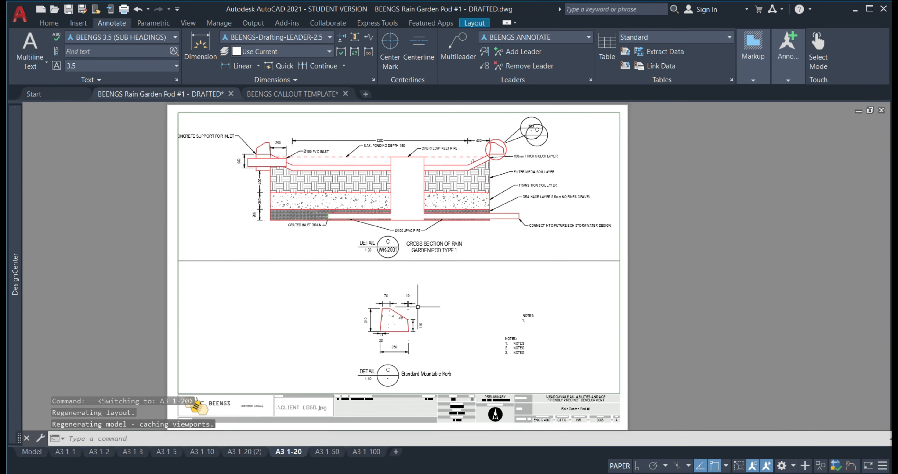
{"action": "scroll", "coordinate": [572, 415], "scroll_direction": "up", "scroll_amount": 6}
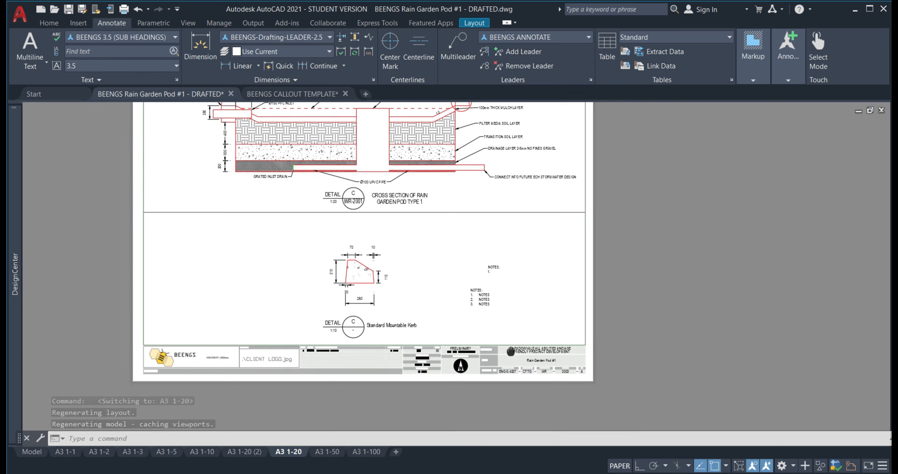
{"action": "left_click", "coordinate": [573, 408]}
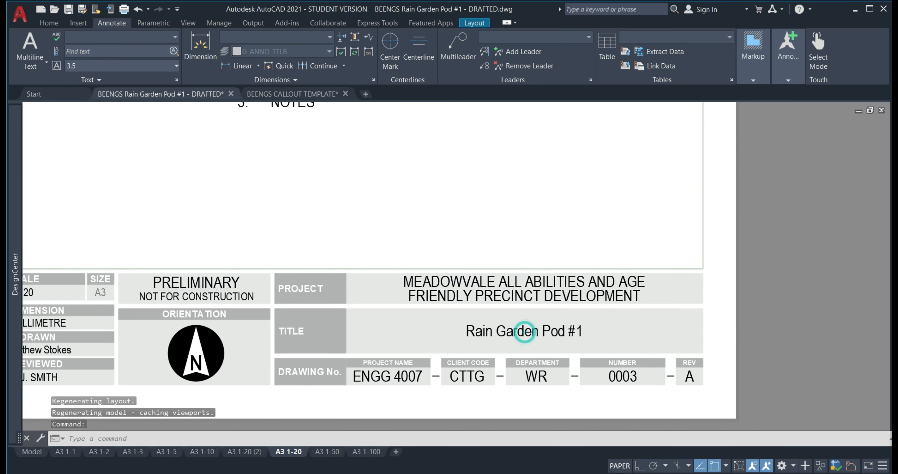
{"action": "double_click", "coordinate": [525, 331]}
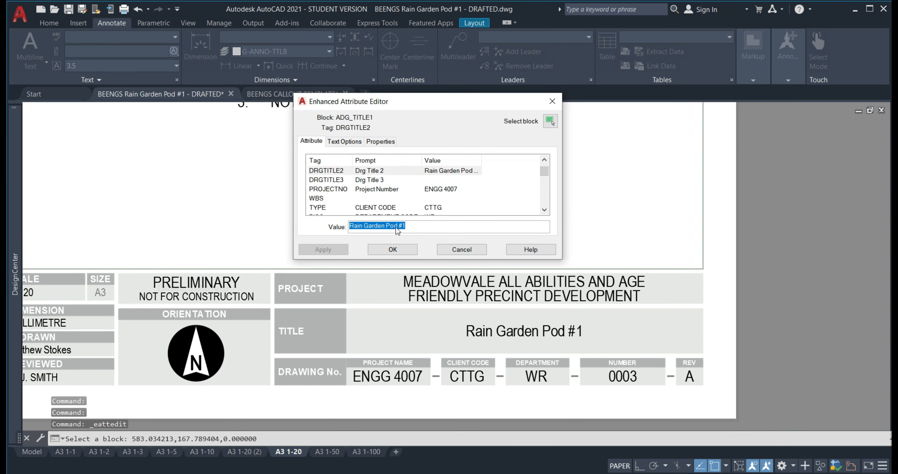
{"action": "left_click", "coordinate": [397, 227]}
{"action": "key", "text": "ctrl+shift+Left"}
{"action": "key", "text": "ctrl+shift+Left"}
{"action": "key", "text": "BackSpace"}
{"action": "key", "text": "BackSpace"}
{"action": "key", "text": "BackSpace"}
{"action": "key", "text": "BackSpace"}
{"action": "key", "text": "BackSpace"}
{"action": "type", "text": "AIN G"}
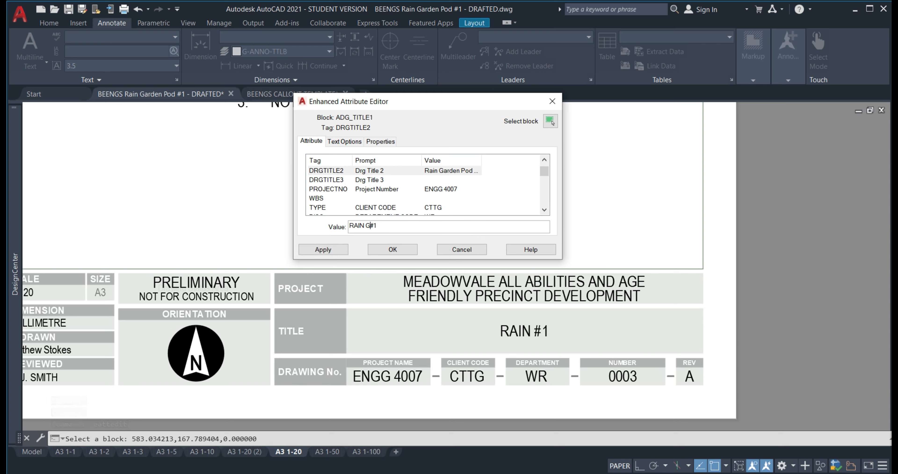
{"action": "type", "text": "ARDEN POD TYPE"}
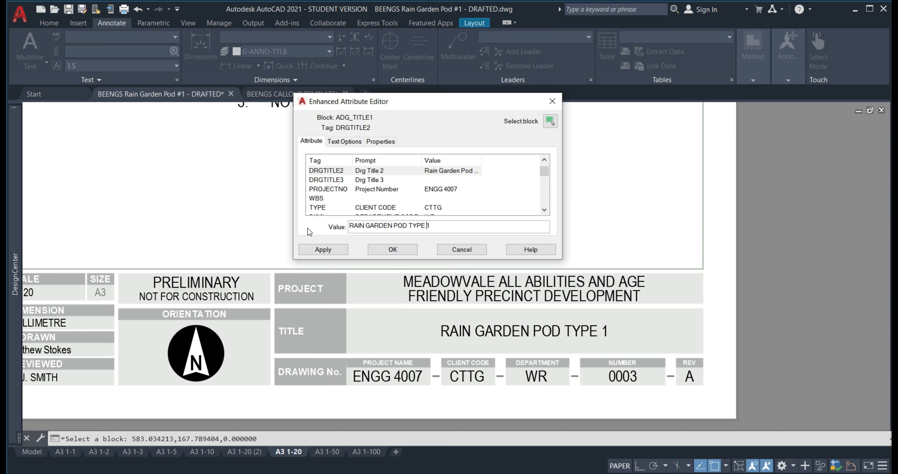
{"action": "left_click", "coordinate": [393, 250]}
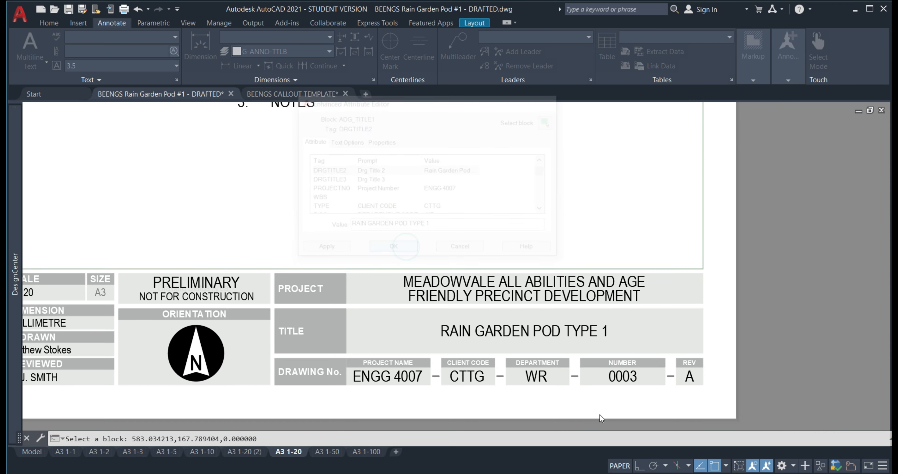
Look up the cross-section sheet in the Word drawing list and set the title block's drawing number to 4005
{"action": "left_click", "coordinate": [314, 473]}
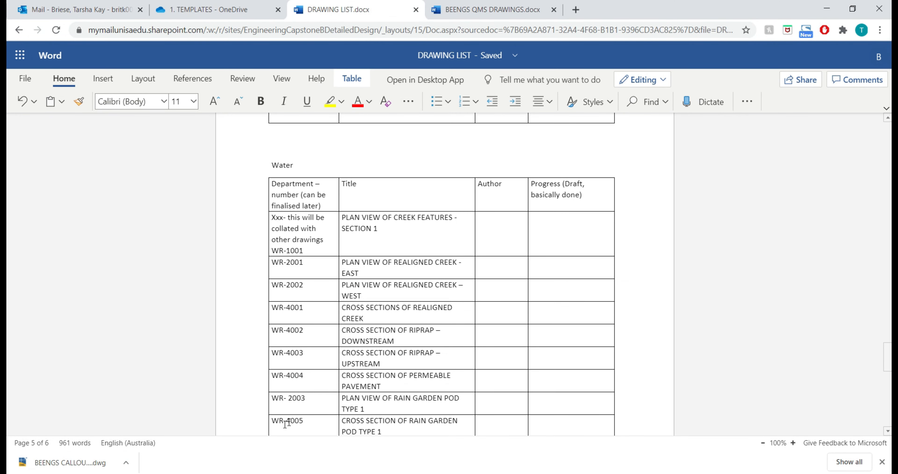
{"action": "left_click", "coordinate": [827, 8]}
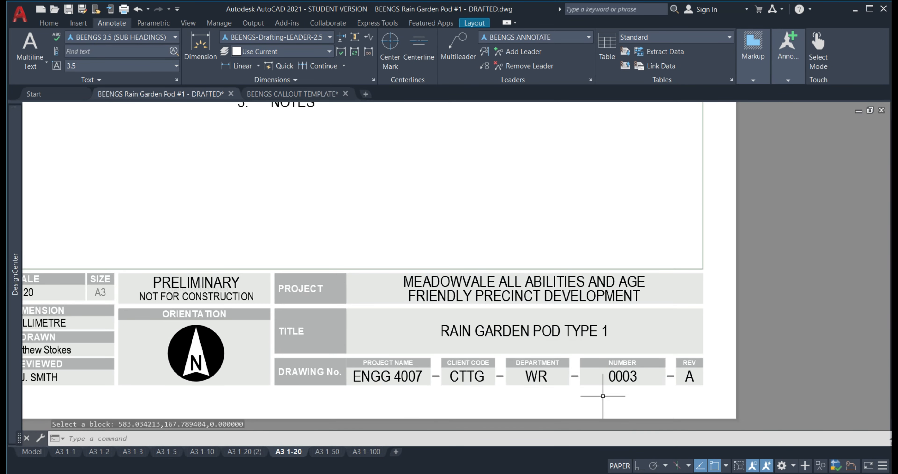
{"action": "double_click", "coordinate": [386, 269]}
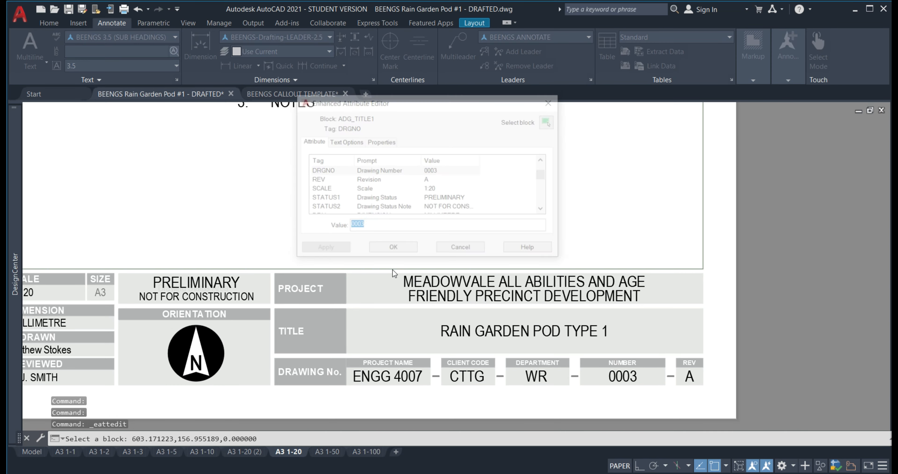
{"action": "left_click", "coordinate": [353, 226]}
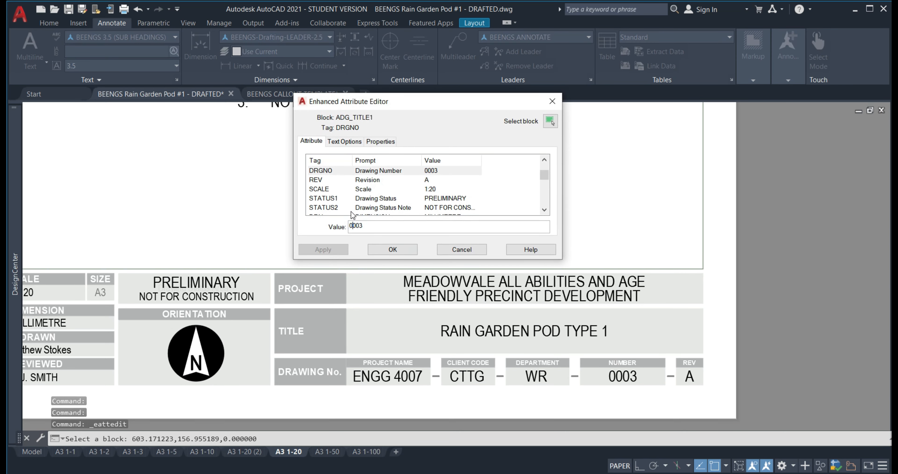
{"action": "type", "text": "4"}
{"action": "key", "text": "Return"}
Return to the A3 1-20 (2) layout and set the section callout's DETAILSHEET attribute to WR-4005 inside the plan viewport
{"action": "scroll", "coordinate": [382, 281], "scroll_direction": "down", "scroll_amount": 5}
{"action": "middle_click_drag", "start_coordinate": [407, 297], "coordinate": [432, 298]}
{"action": "scroll", "coordinate": [392, 253], "scroll_direction": "down", "scroll_amount": 3}
{"action": "middle_click_drag", "start_coordinate": [392, 253], "coordinate": [448, 321]}
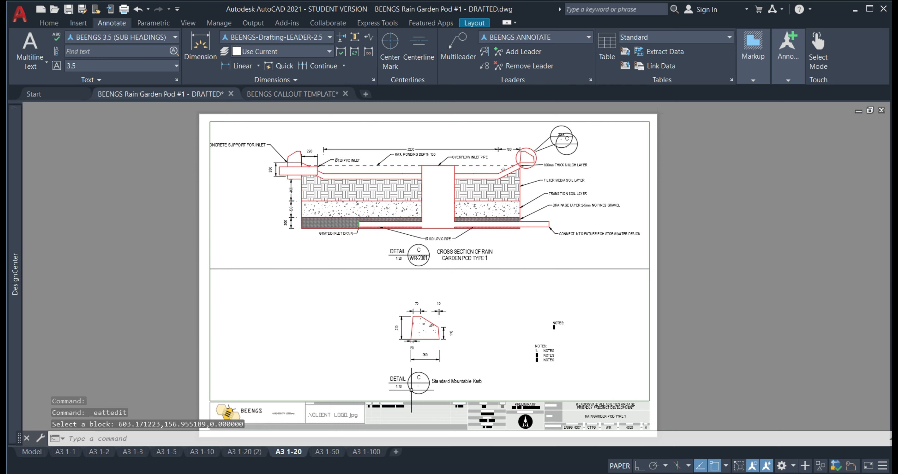
{"action": "left_click", "coordinate": [244, 452]}
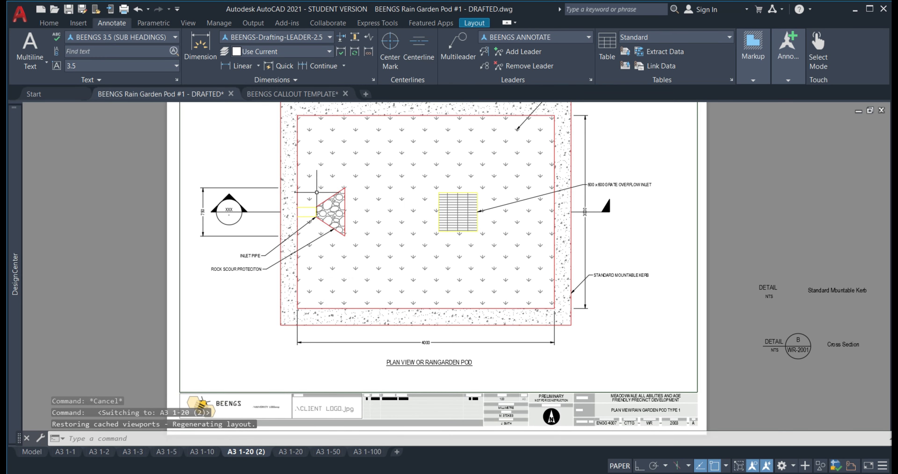
{"action": "double_click", "coordinate": [201, 194]}
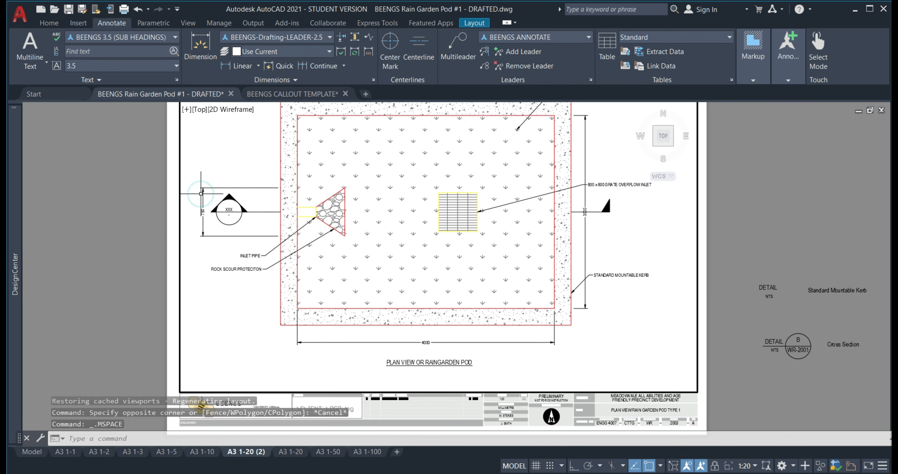
{"action": "double_click", "coordinate": [229, 209]}
{"action": "left_click", "coordinate": [399, 180]}
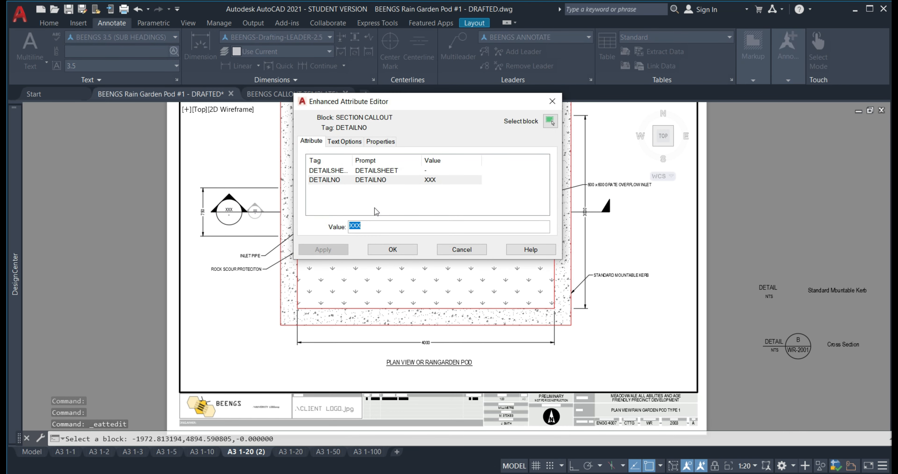
{"action": "left_click", "coordinate": [427, 170]}
{"action": "left_click", "coordinate": [385, 227]}
{"action": "type", "text": "WR-4005"}
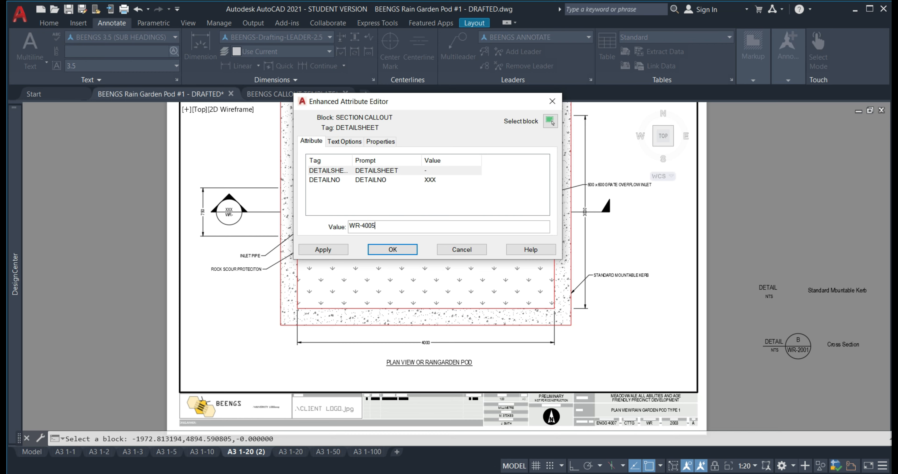
Set the section callout's DETAILNO attribute to DA and return to paper space
{"action": "left_click", "coordinate": [435, 180]}
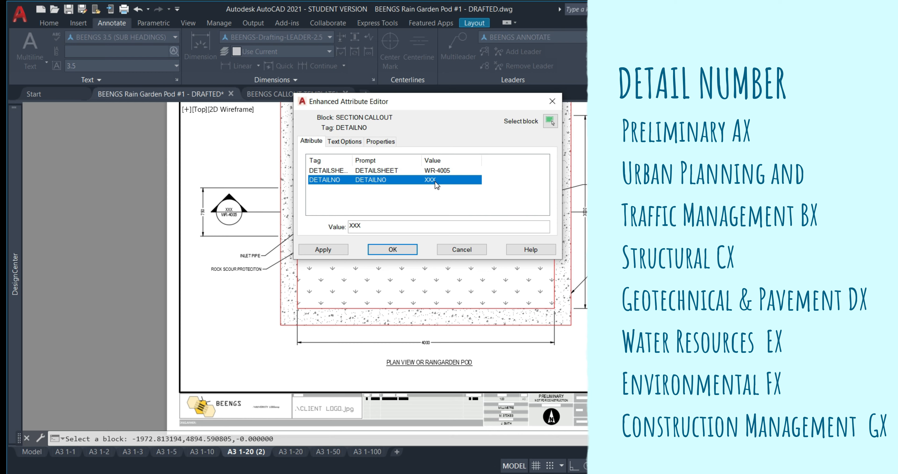
{"action": "double_click", "coordinate": [412, 226]}
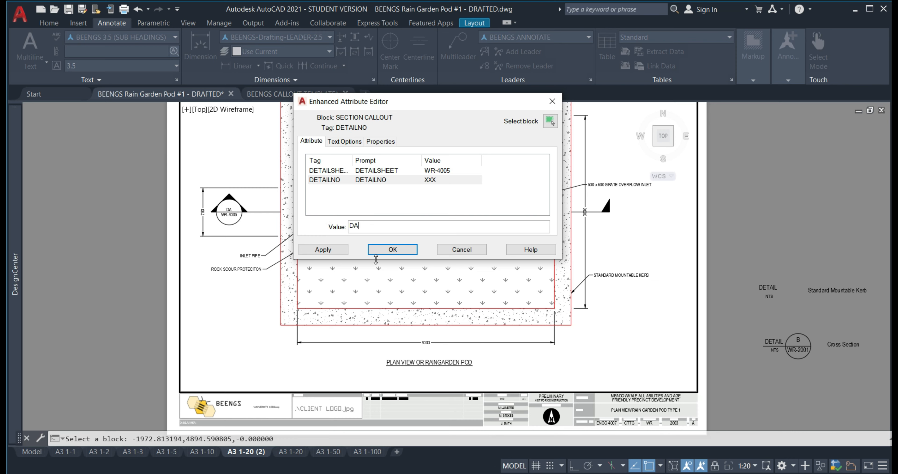
{"action": "left_click", "coordinate": [393, 250]}
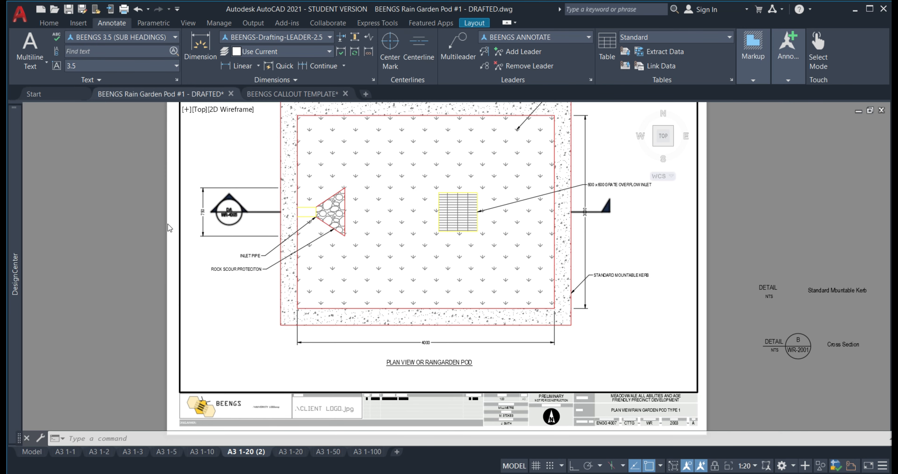
{"action": "double_click", "coordinate": [146, 228]}
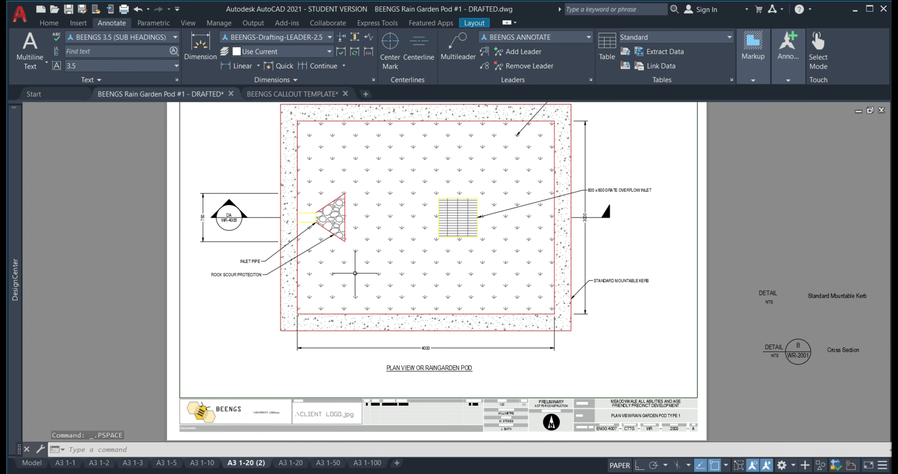
Check the detail subheading sample on the A3 1-100 layout and set the cross-section subheading's detail number to DA on A3 1-20
{"action": "left_click", "coordinate": [290, 466]}
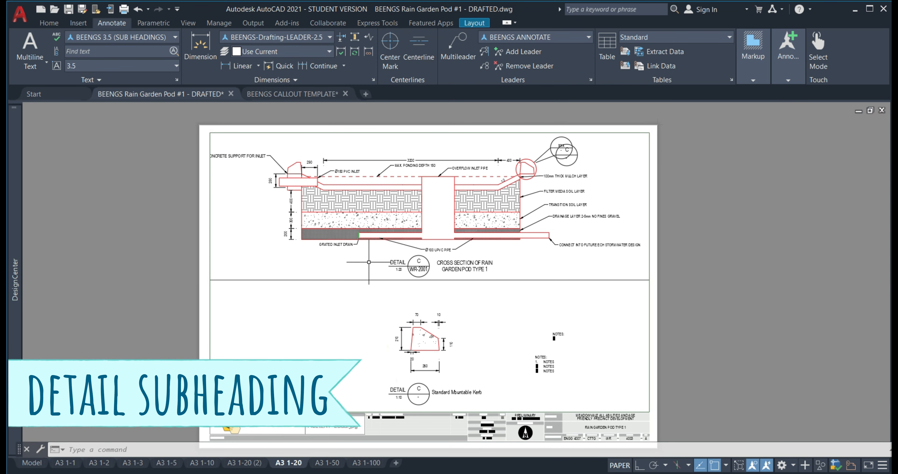
{"action": "left_click", "coordinate": [383, 255]}
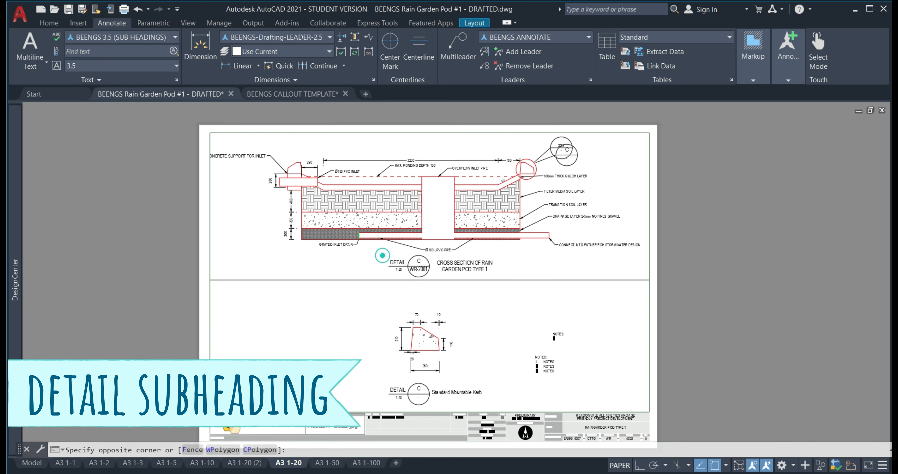
{"action": "key", "text": "Escape"}
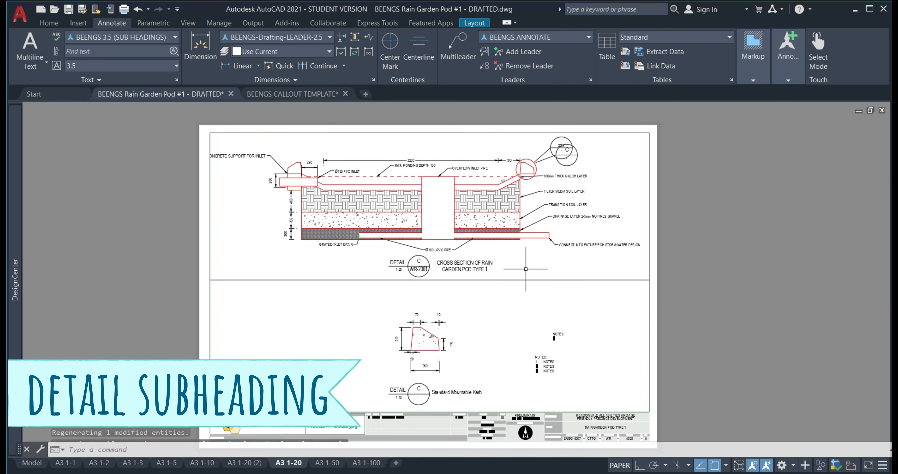
{"action": "left_click", "coordinate": [364, 462]}
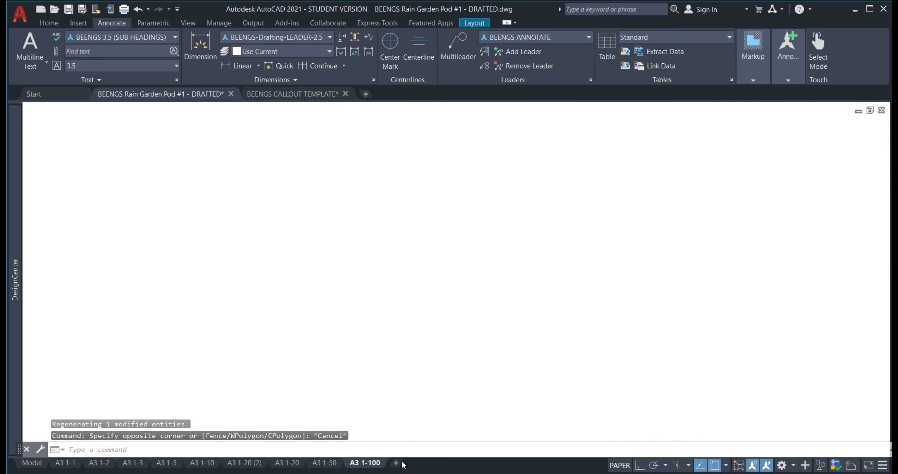
{"action": "middle_click_drag", "start_coordinate": [522, 310], "coordinate": [277, 336]}
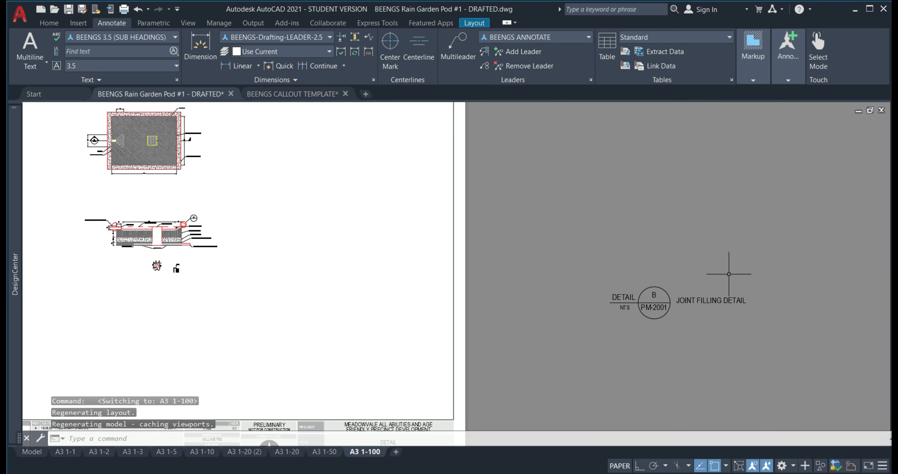
{"action": "left_click", "coordinate": [287, 452]}
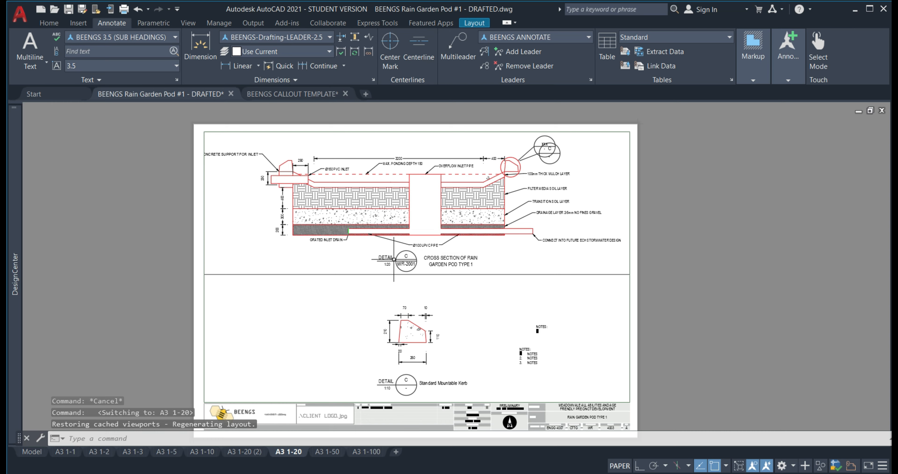
{"action": "left_click", "coordinate": [406, 258]}
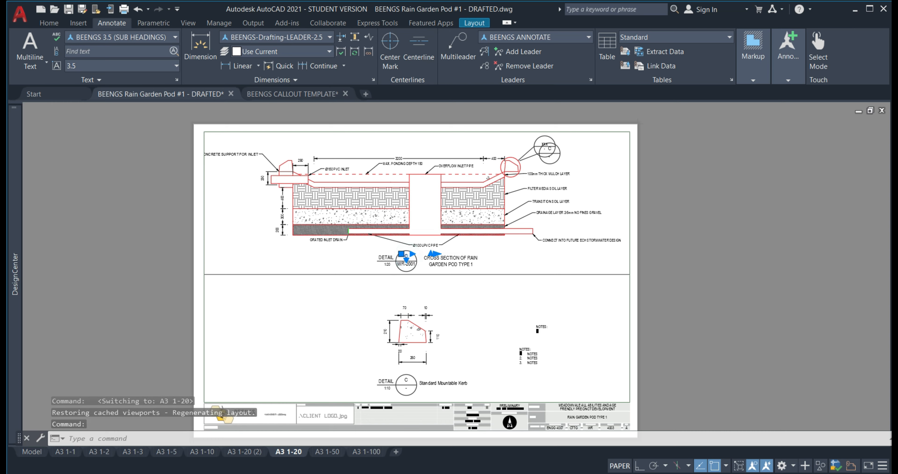
{"action": "double_click", "coordinate": [438, 258]}
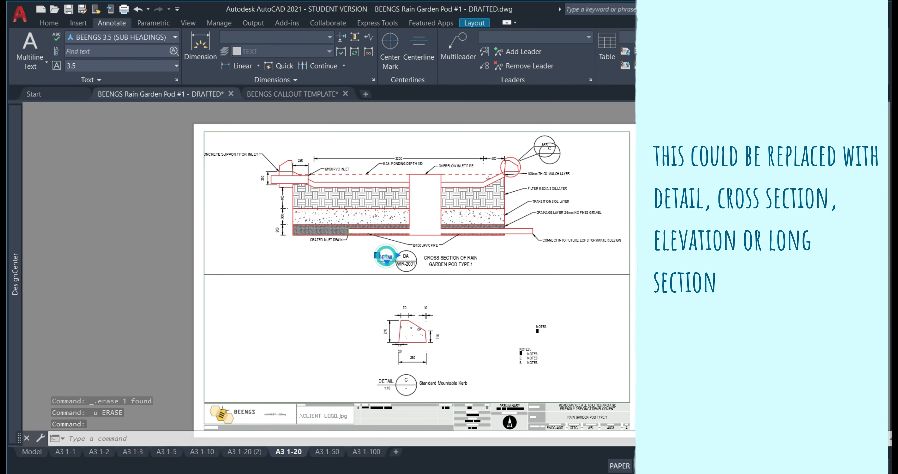
Replace the DETAIL label of the cross-section subheading with CROSS SECTION and widen its text box to fit one line
{"action": "double_click", "coordinate": [386, 257]}
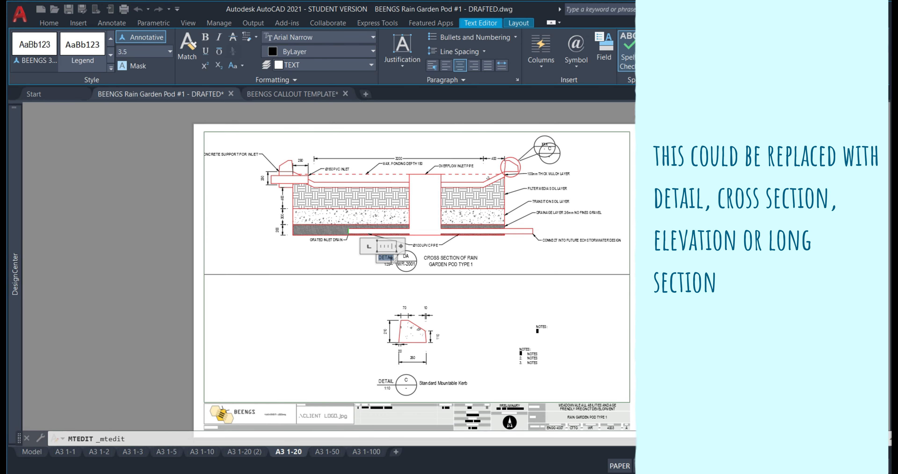
{"action": "type", "text": "CROSS SECTION"}
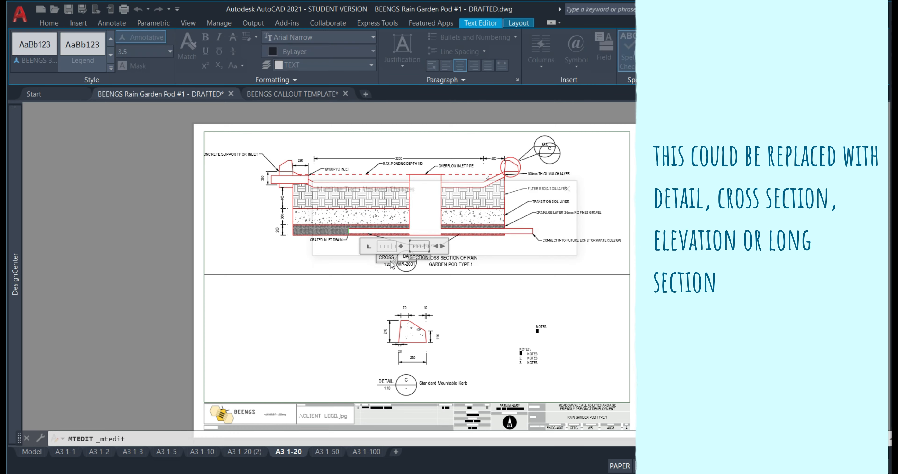
{"action": "left_click", "coordinate": [383, 259]}
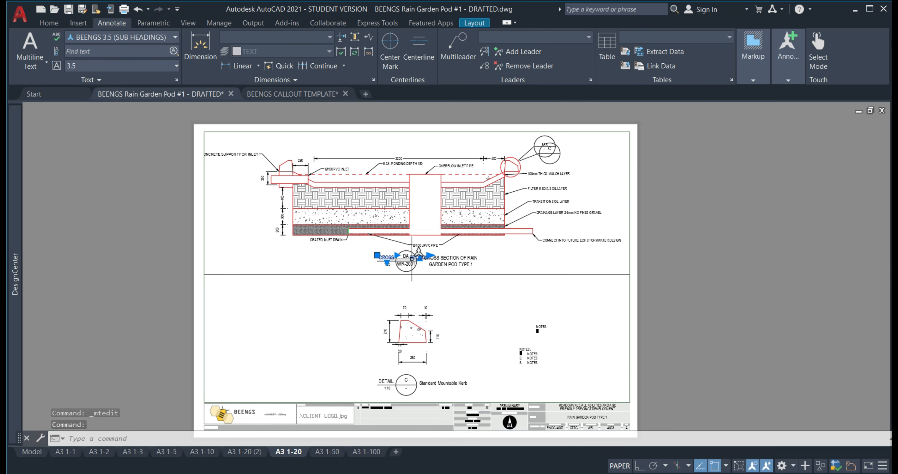
{"action": "left_click", "coordinate": [397, 255]}
{"action": "left_click", "coordinate": [429, 257]}
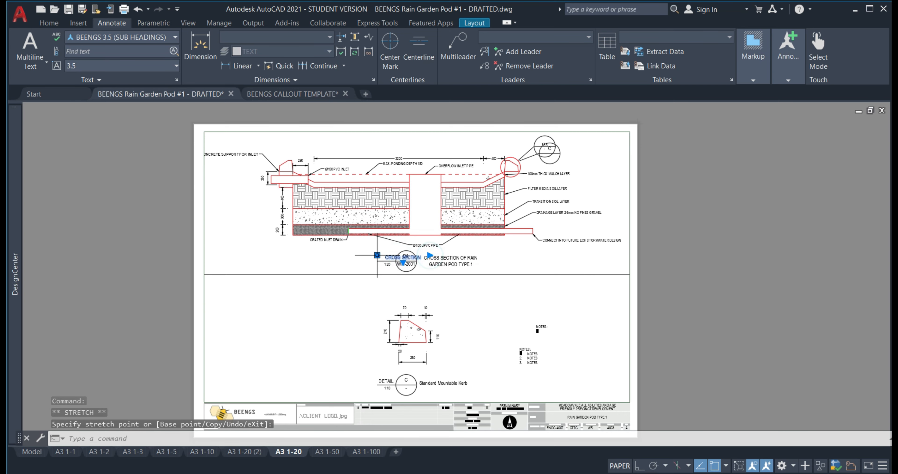
Move the CROSS SECTION label about 25 units to the left so it clears the callout circle
{"action": "left_click", "coordinate": [377, 255]}
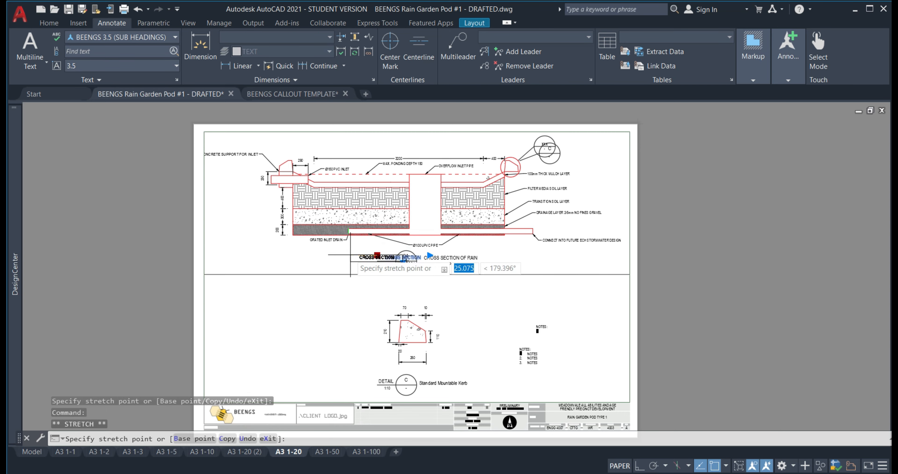
{"action": "key", "text": "Escape"}
{"action": "key", "text": "Escape"}
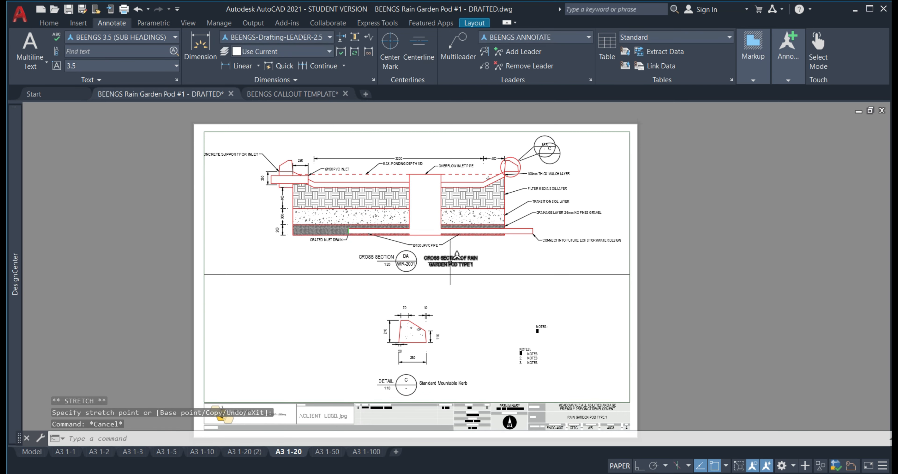
Change the cross-section subheading's sheet reference to WR-2003 and check it against the plan sheet on the A3 1-20 (2) layout
{"action": "scroll", "coordinate": [386, 264], "scroll_direction": "up", "scroll_amount": 4}
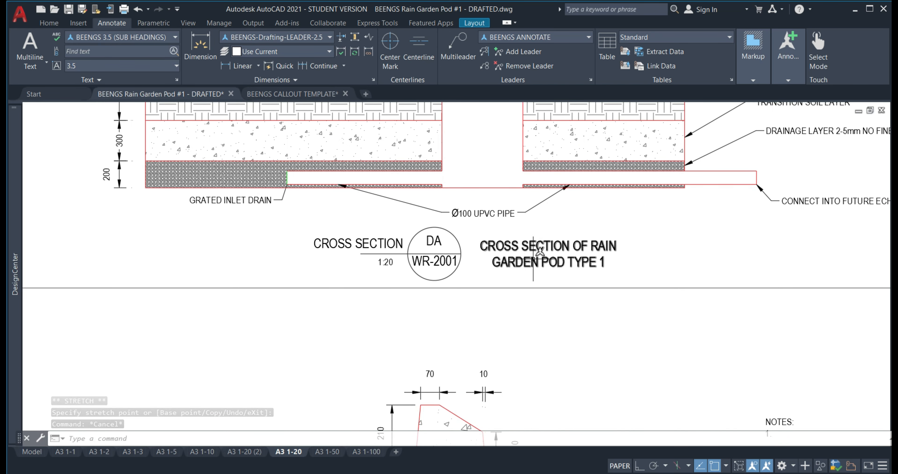
{"action": "scroll", "coordinate": [532, 249], "scroll_direction": "down", "scroll_amount": 4}
{"action": "middle_click_drag", "start_coordinate": [538, 215], "coordinate": [499, 234]}
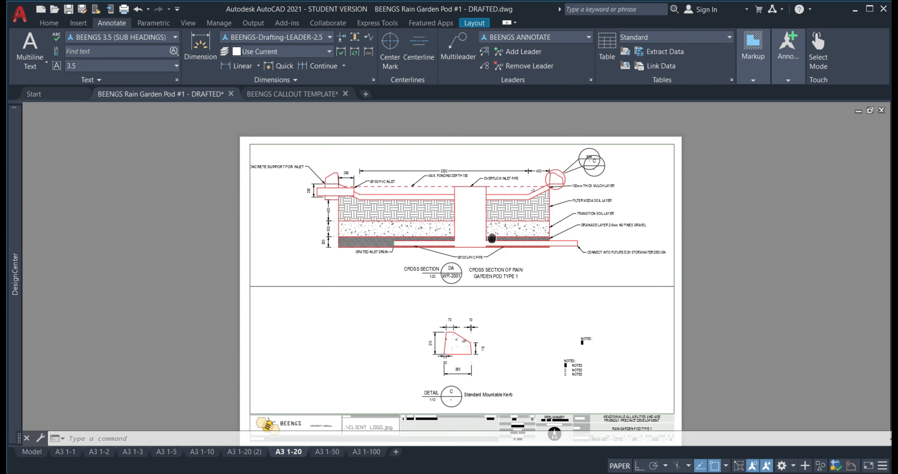
{"action": "scroll", "coordinate": [450, 277], "scroll_direction": "up", "scroll_amount": 2}
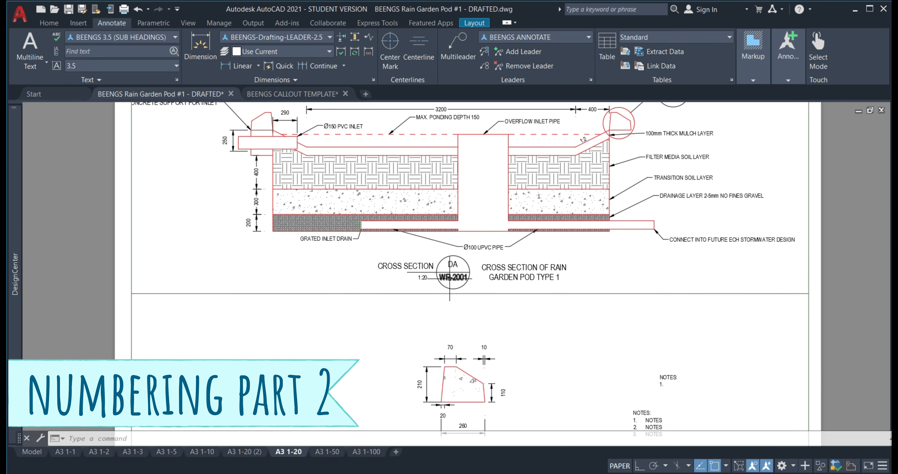
{"action": "left_click", "coordinate": [452, 277]}
{"action": "double_click", "coordinate": [452, 277]}
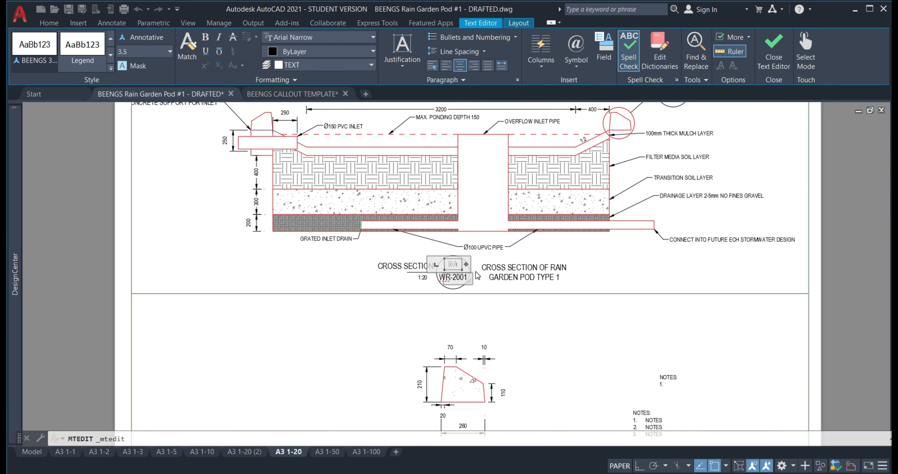
{"action": "key", "text": "BackSpace"}
{"action": "type", "text": "3"}
{"action": "key", "text": "Escape"}
{"action": "left_click", "coordinate": [465, 246]}
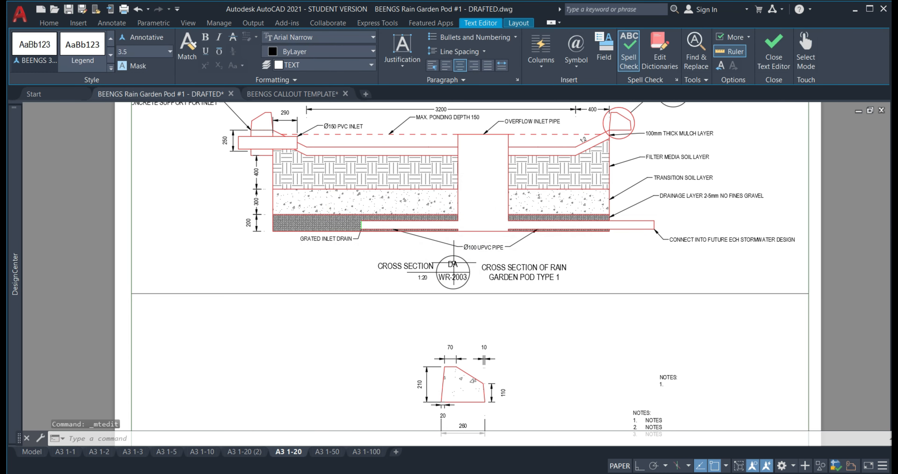
{"action": "key", "text": "ctrl+Page_Up"}
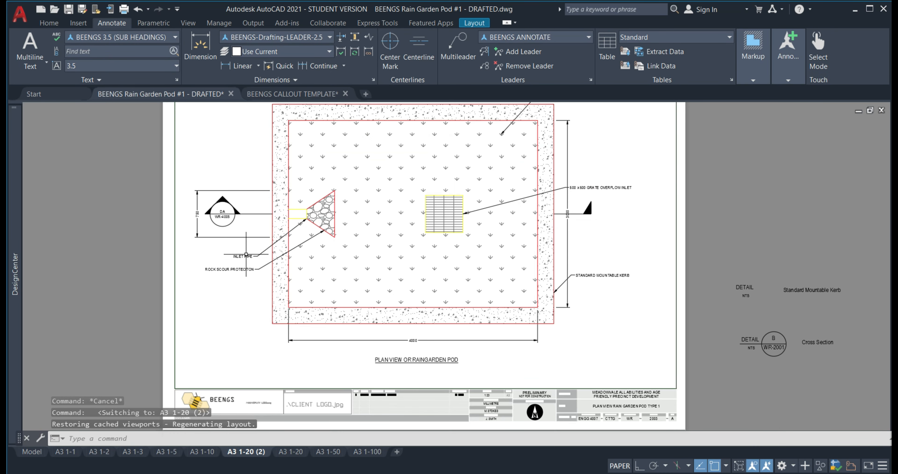
{"action": "middle_click_drag", "start_coordinate": [231, 245], "coordinate": [263, 255]}
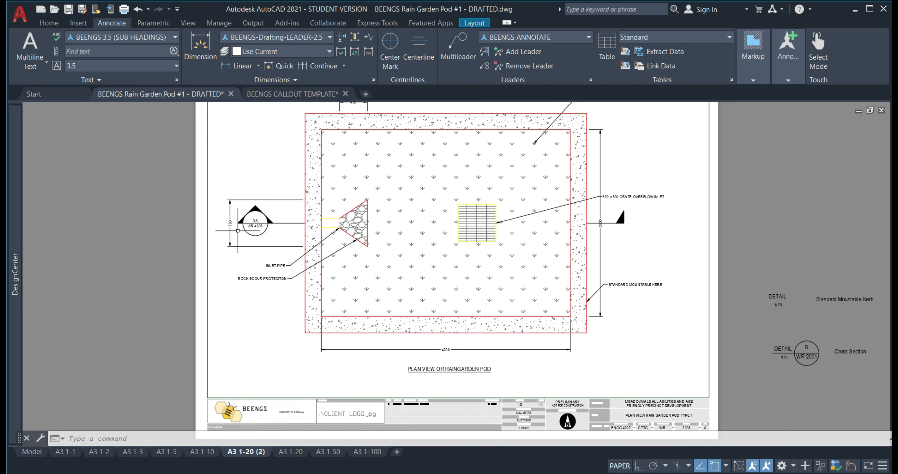
{"action": "left_click", "coordinate": [291, 452]}
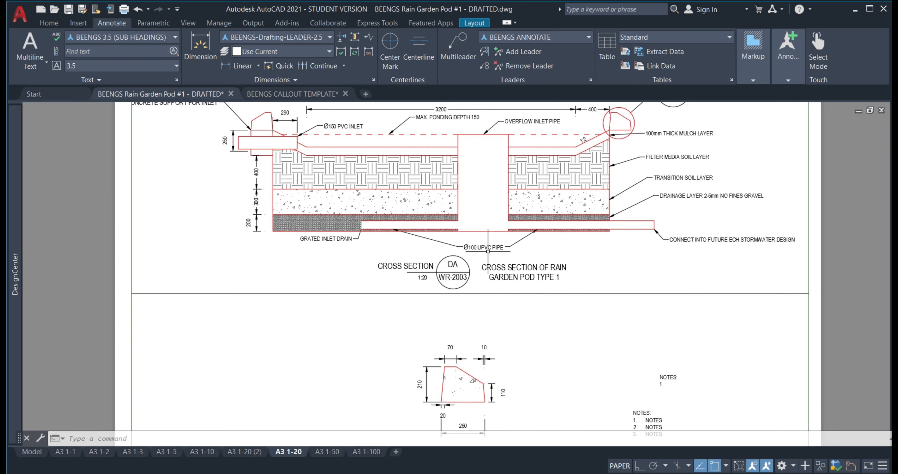
Set the kerb detail callout's DETAILNO attribute to DB inside the cross-section viewport, keep DETAILSHEET as a dash and return to paper space
{"action": "middle_click_drag", "start_coordinate": [502, 256], "coordinate": [454, 311]}
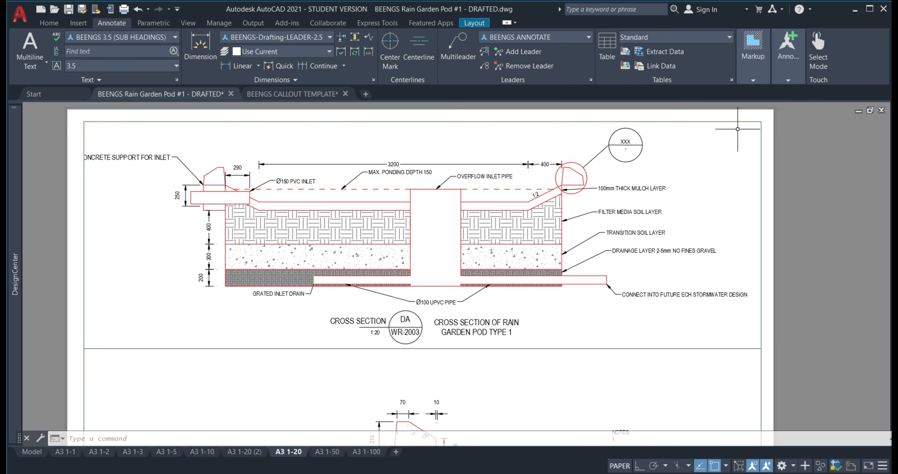
{"action": "double_click", "coordinate": [658, 153]}
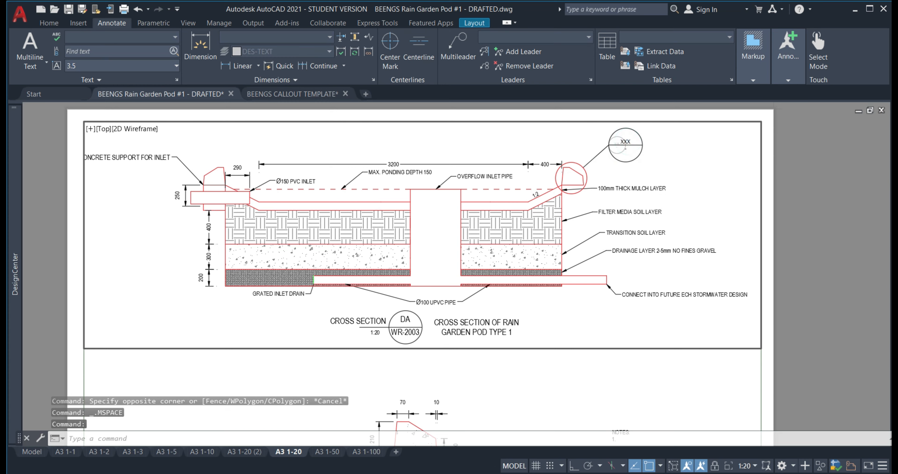
{"action": "double_click", "coordinate": [627, 141]}
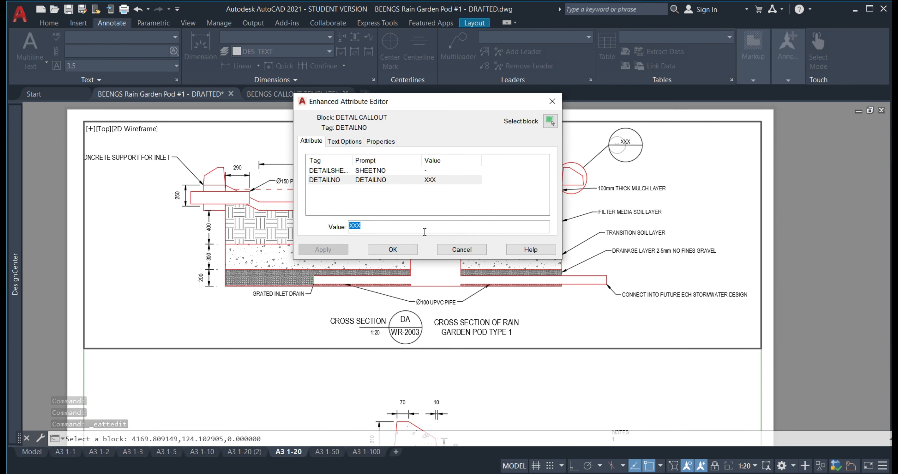
{"action": "type", "text": "d"}
{"action": "key", "text": "BackSpace"}
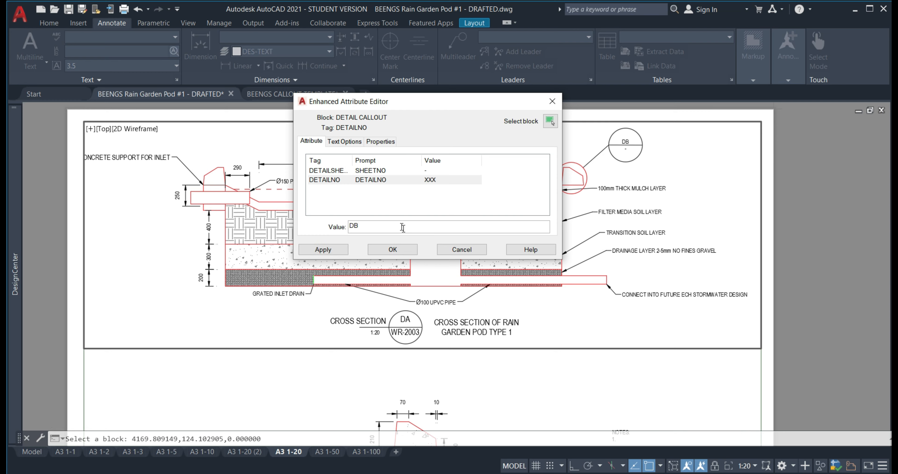
{"action": "left_click", "coordinate": [423, 171]}
{"action": "left_click", "coordinate": [358, 221]}
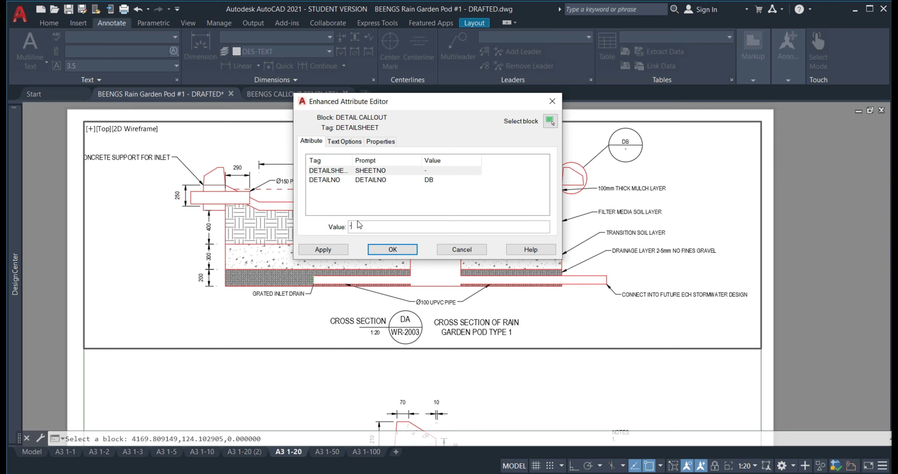
{"action": "left_click", "coordinate": [393, 250]}
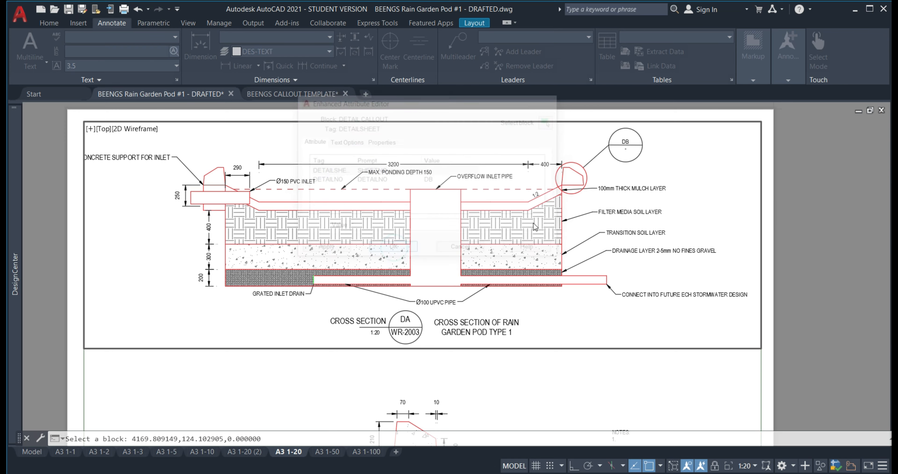
{"action": "key", "text": "Escape"}
{"action": "double_click", "coordinate": [812, 255]}
Change the detail number in the Standard Mountable Kerb subheading to DB
{"action": "middle_click_drag", "start_coordinate": [781, 377], "coordinate": [766, 237]}
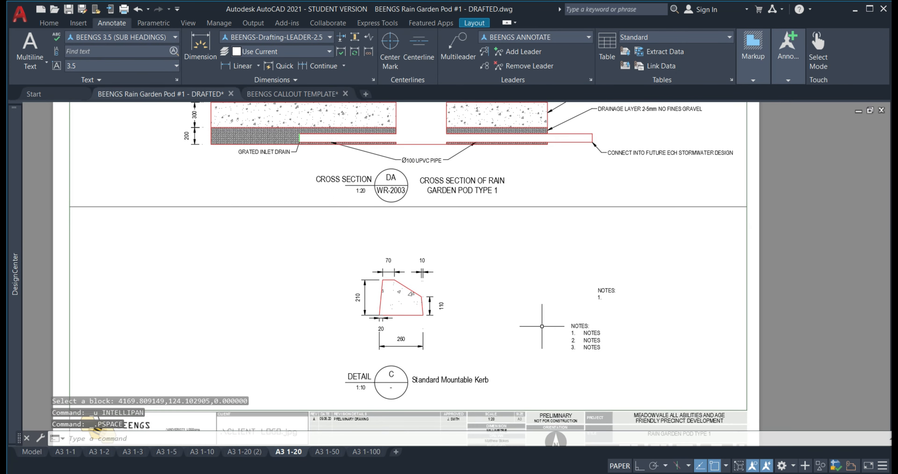
{"action": "left_click", "coordinate": [392, 374]}
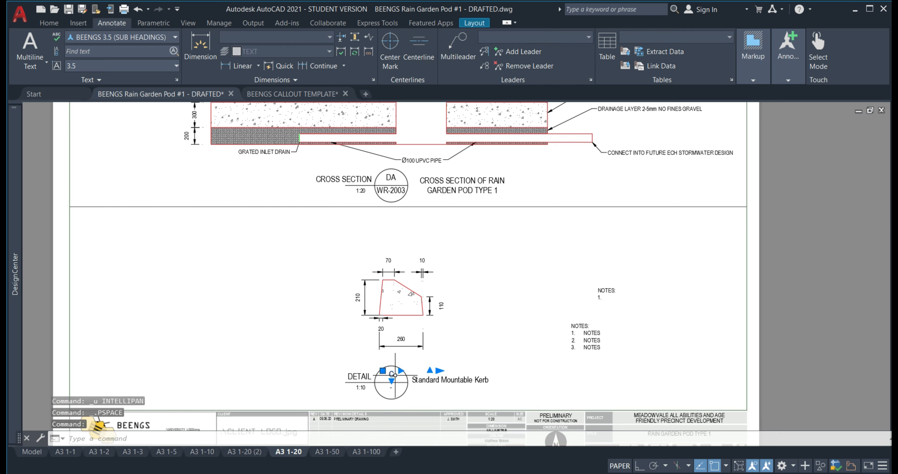
{"action": "double_click", "coordinate": [393, 374]}
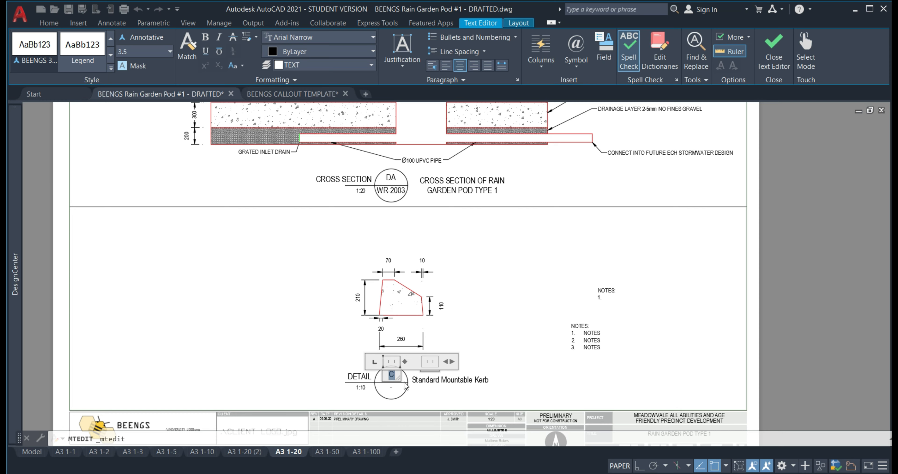
{"action": "type", "text": "DB"}
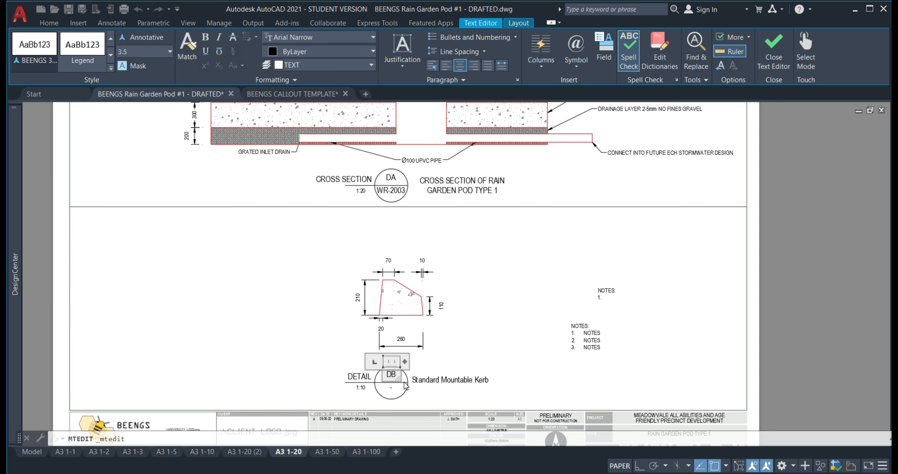
{"action": "key", "text": "Escape"}
{"action": "left_click", "coordinate": [466, 247]}
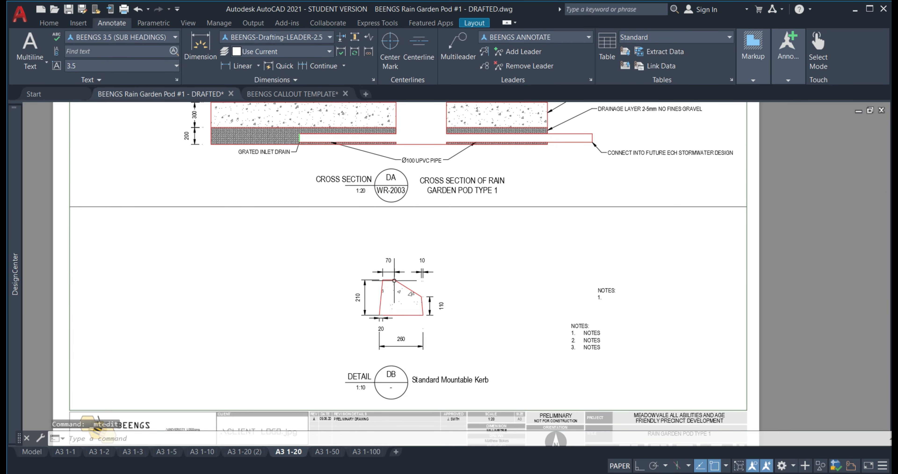
Retitle the kerb detail subheading as STANDARD MOUNTABLE KERB DETAIL and widen its text box so the title fits on one line
{"action": "double_click", "coordinate": [439, 380]}
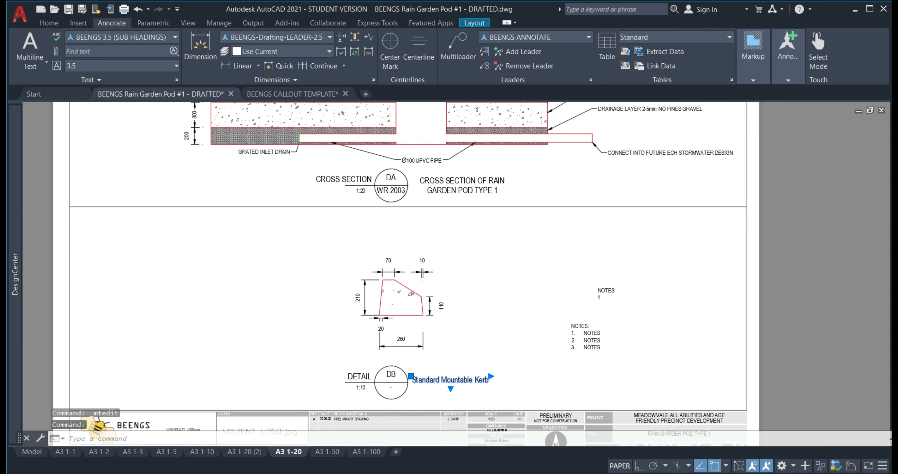
{"action": "type", "text": "ST"}
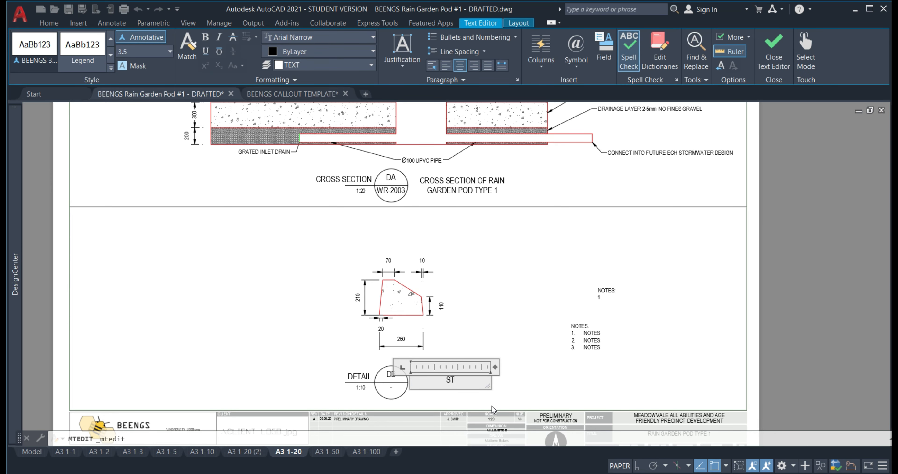
{"action": "type", "text": "ANDARD"}
{"action": "key", "text": "ctrl+z"}
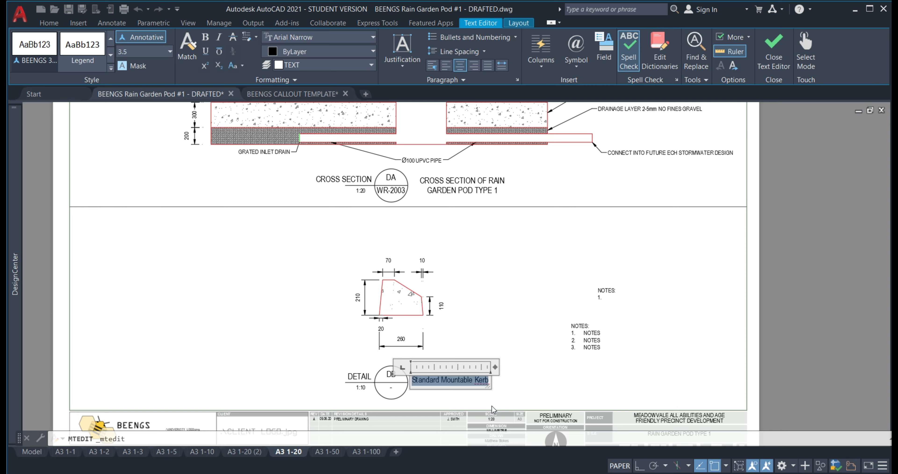
{"action": "type", "text": "STANDA"}
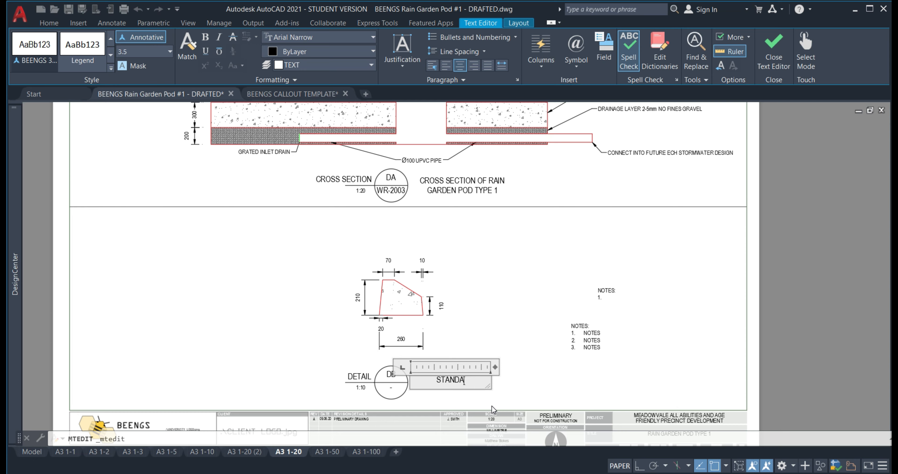
{"action": "type", "text": "RD MOUNTAB"}
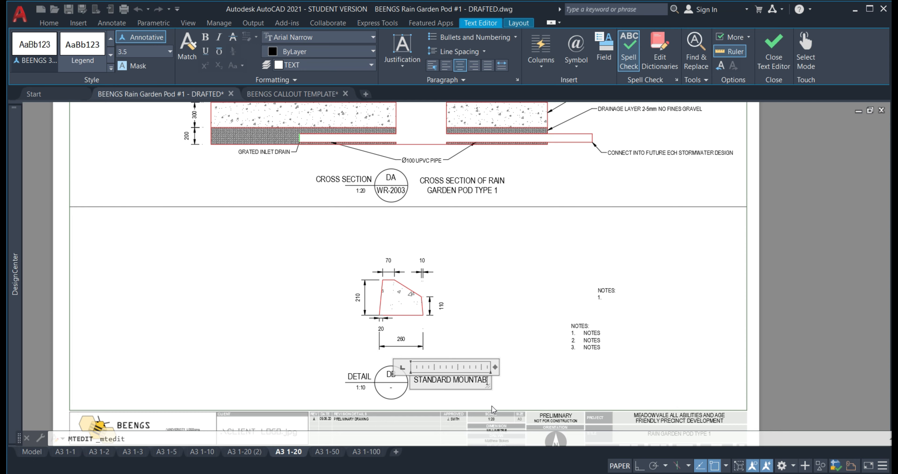
{"action": "type", "text": "LE KERB"}
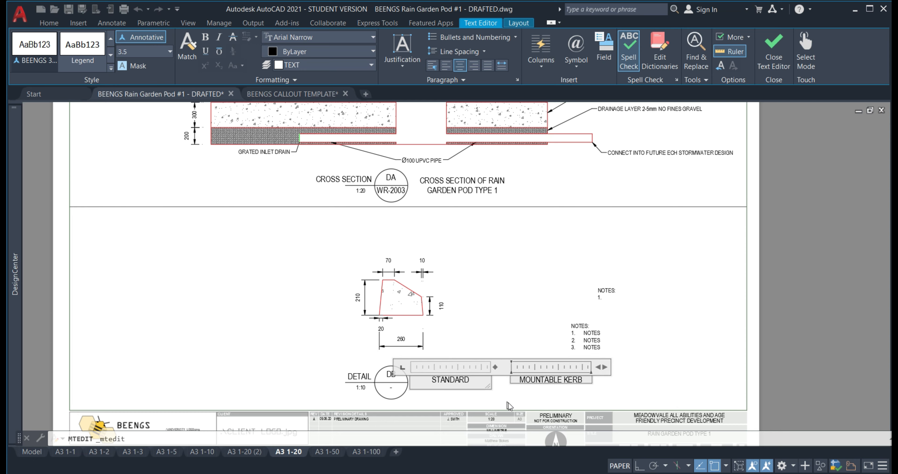
{"action": "left_click_drag", "start_coordinate": [484, 389], "coordinate": [543, 386]}
{"action": "type", "text": "DETAIL"}
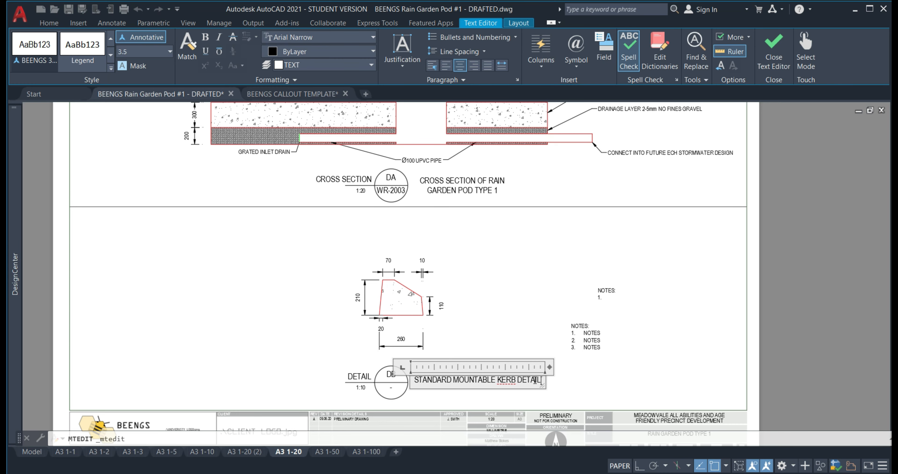
{"action": "left_click", "coordinate": [601, 391]}
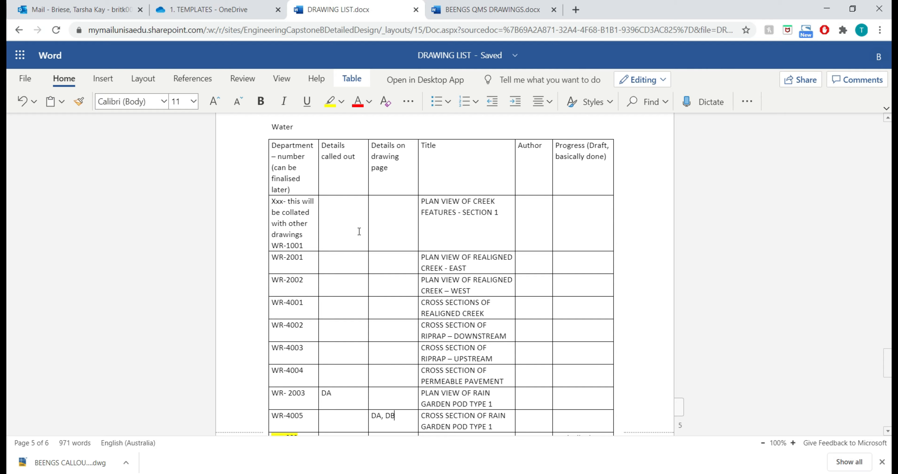
Switch from the Word drawing list back to AutoCAD and review the rain garden plan sheet on the A3 1-20 (2) layout
{"action": "key", "text": "alt+Tab"}
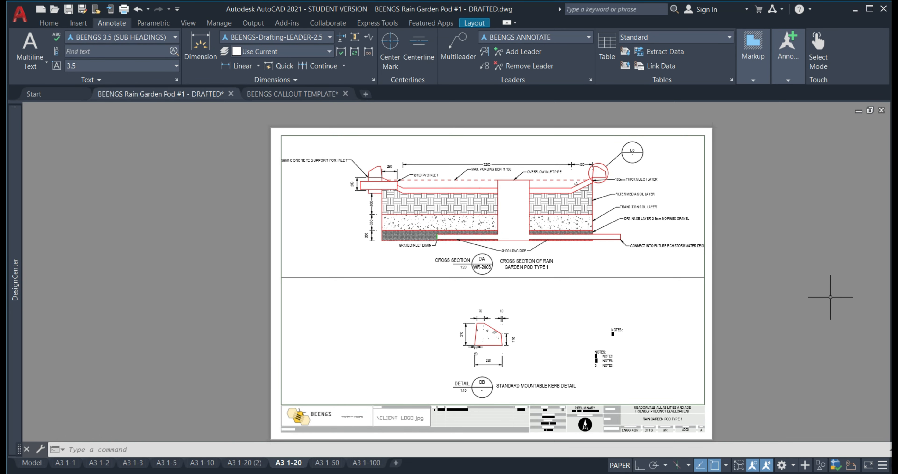
{"action": "left_click", "coordinate": [246, 463]}
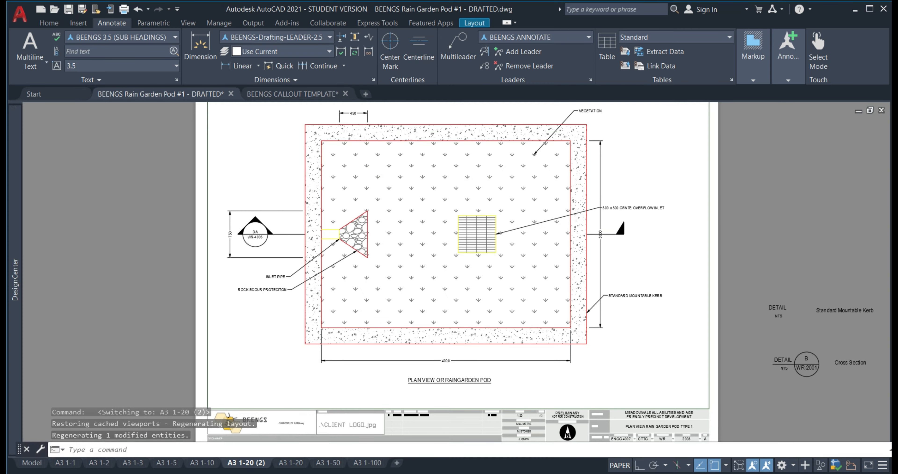
{"action": "scroll", "coordinate": [447, 289], "scroll_direction": "down", "scroll_amount": 3}
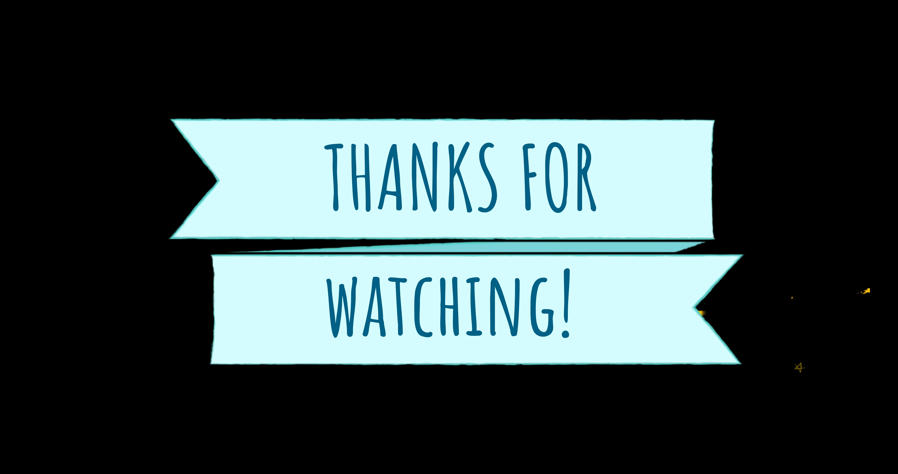